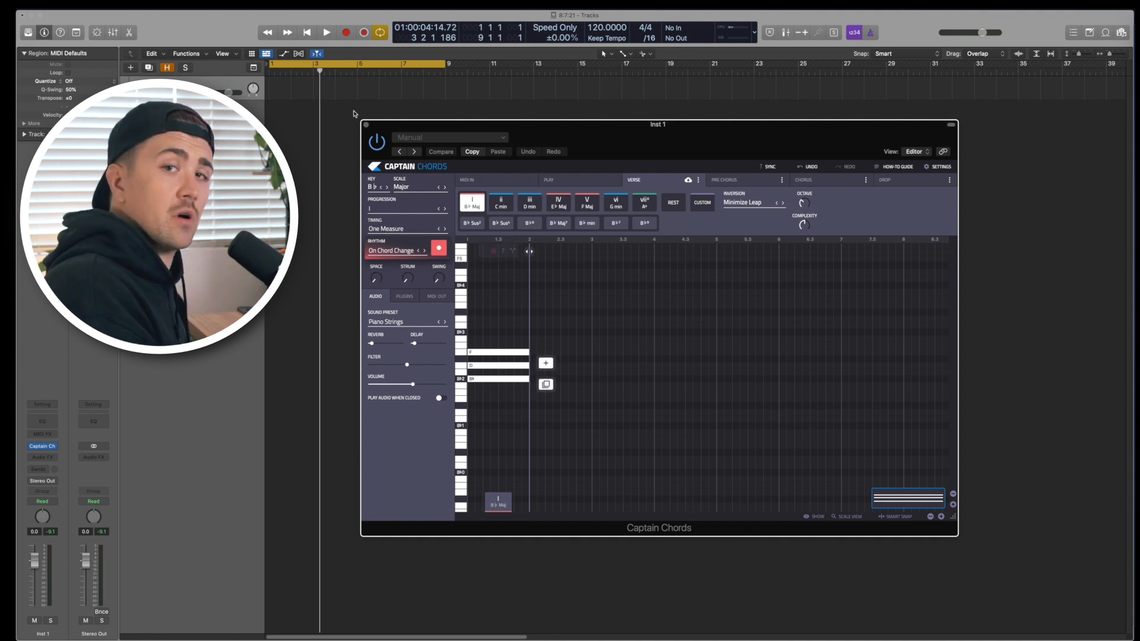
# - Audition the diatonic chords of B♭ Major, I through vii°, in the verse's first measure
pyautogui.click(474, 202)
pyautogui.click(498, 203)
pyautogui.click(530, 203)
pyautogui.click(558, 203)
pyautogui.click(584, 205)
pyautogui.click(616, 203)
pyautogui.click(643, 203)
pyautogui.click(475, 203)
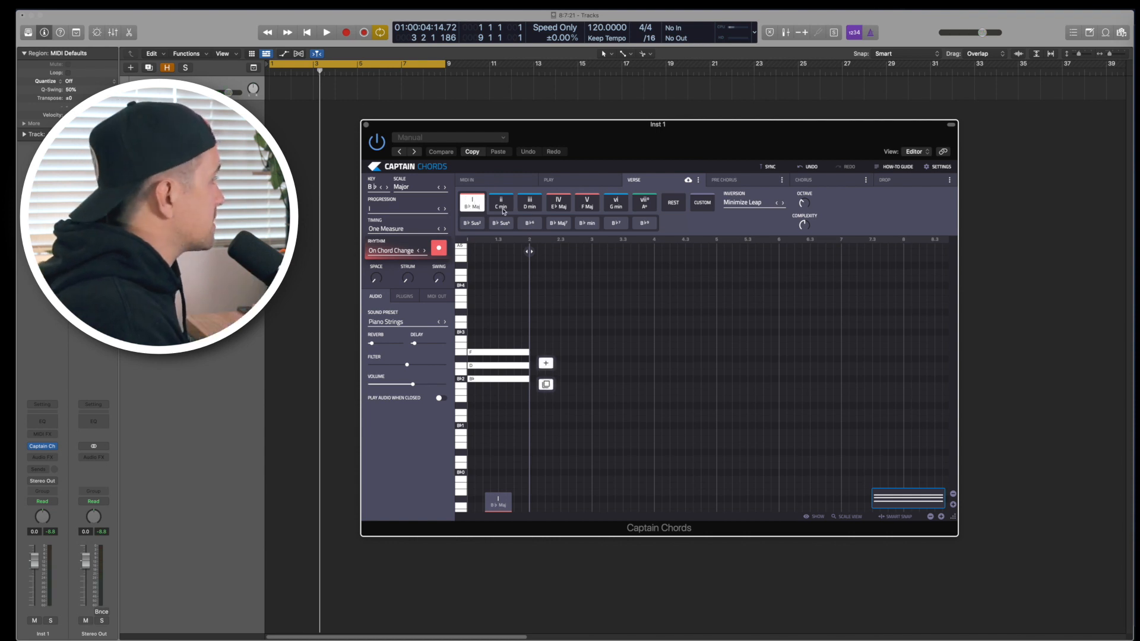
pyautogui.click(501, 203)
pyautogui.click(526, 208)
pyautogui.click(558, 202)
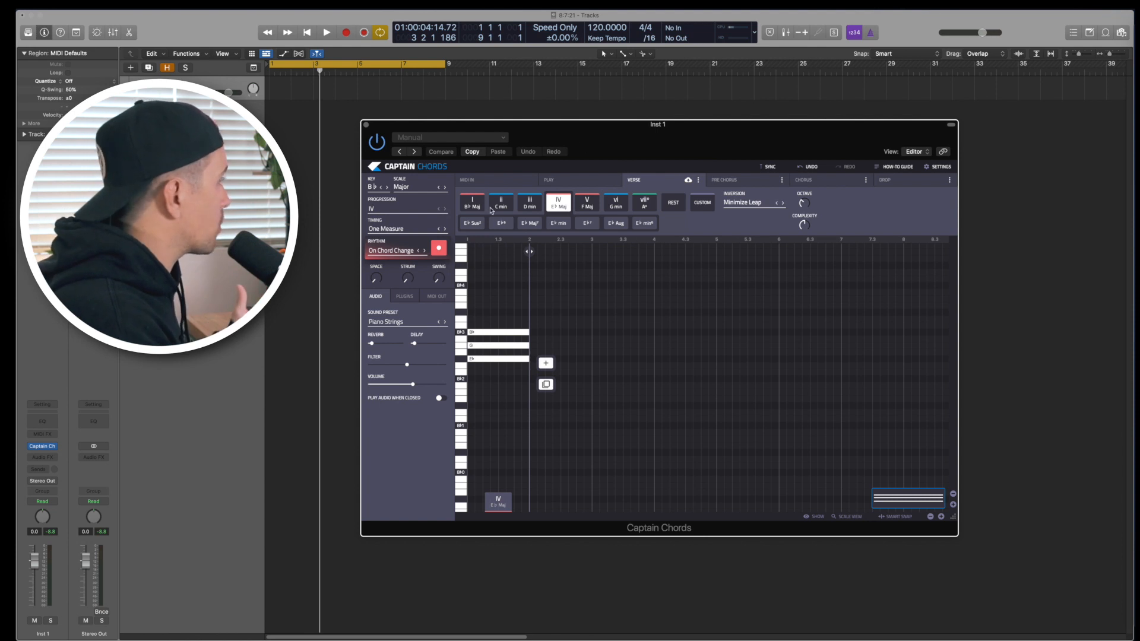
# - Replace the verse's first chord with the custom chord Eb min7 b5
pyautogui.click(703, 203)
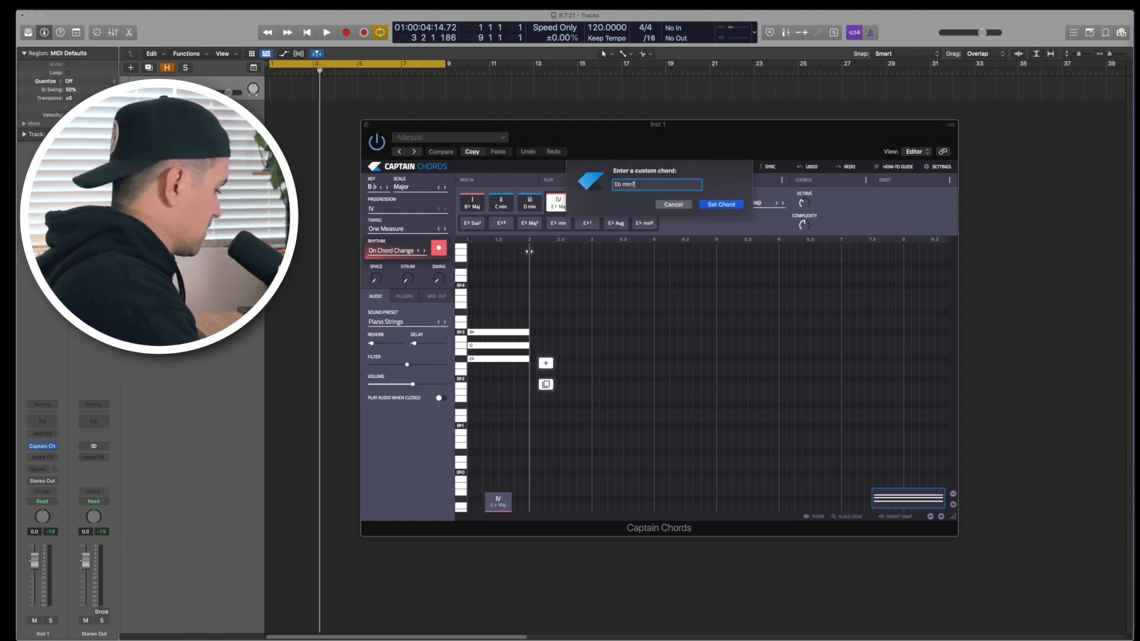
pyautogui.write('Eb min7 b5')
pyautogui.click(721, 205)
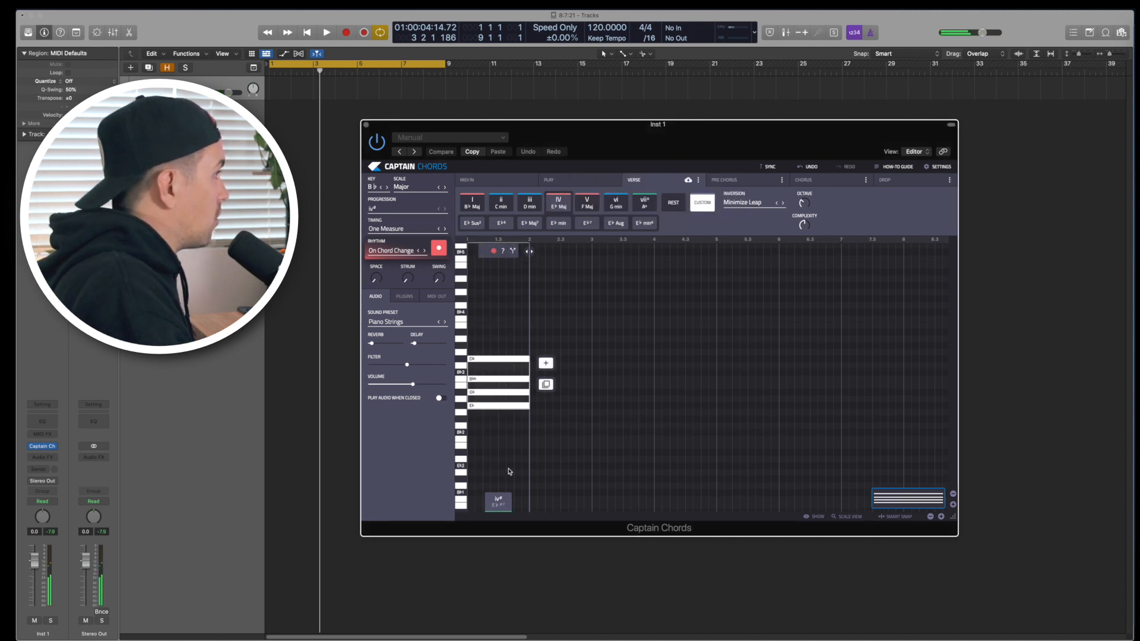
# - View the Drop section, and set up Play mode with the computer keyboard as the chord input
pyautogui.click(915, 181)
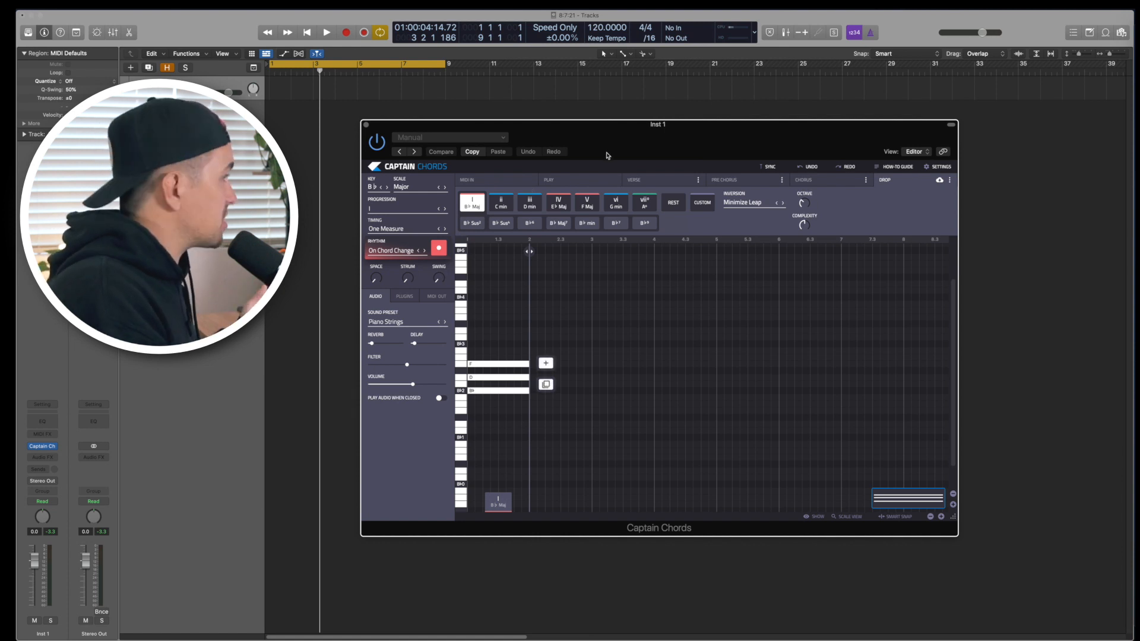
pyautogui.click(594, 181)
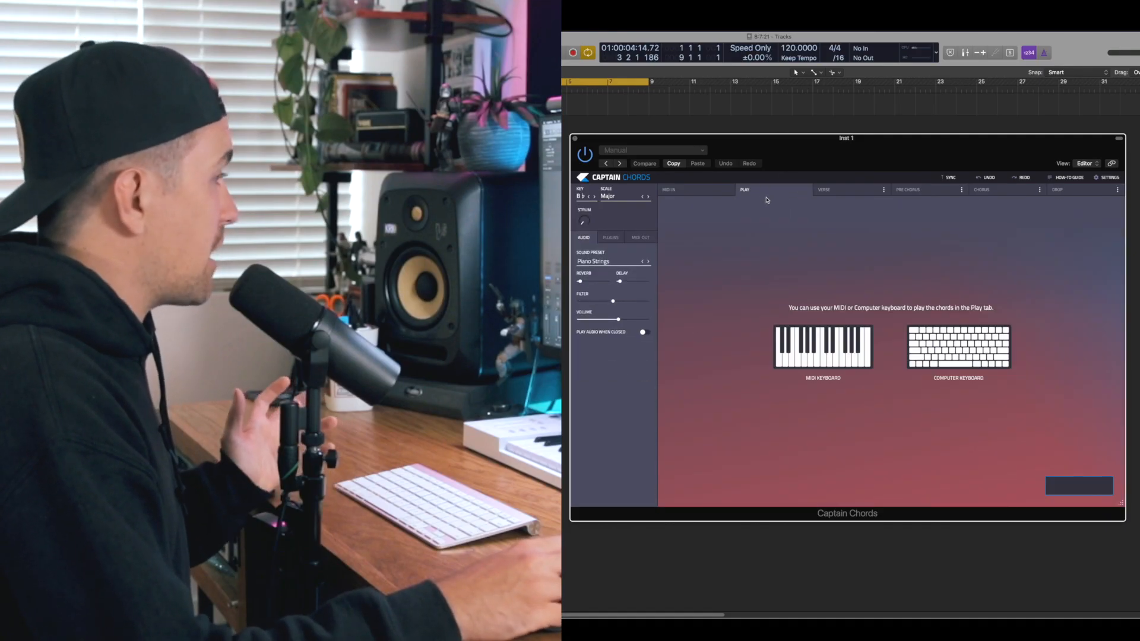
pyautogui.click(956, 356)
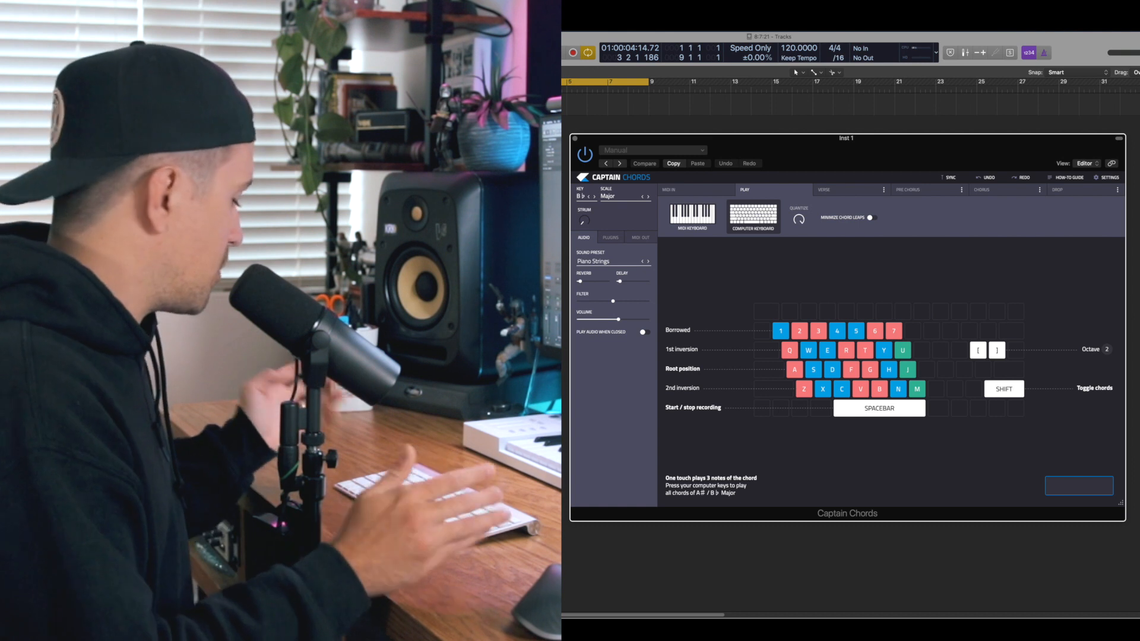
# - Audition the second-inversion chords I through vi from the computer keyboard
pyautogui.press('z')
pyautogui.press('x')
pyautogui.press('c')
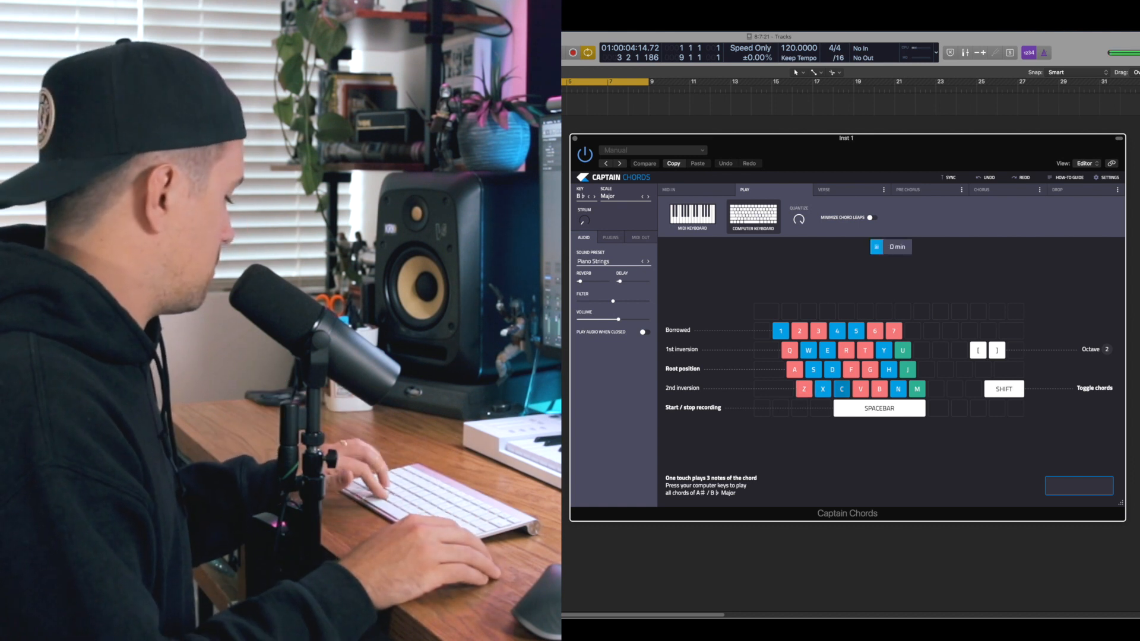
pyautogui.press('v')
pyautogui.press('b')
pyautogui.press('n')
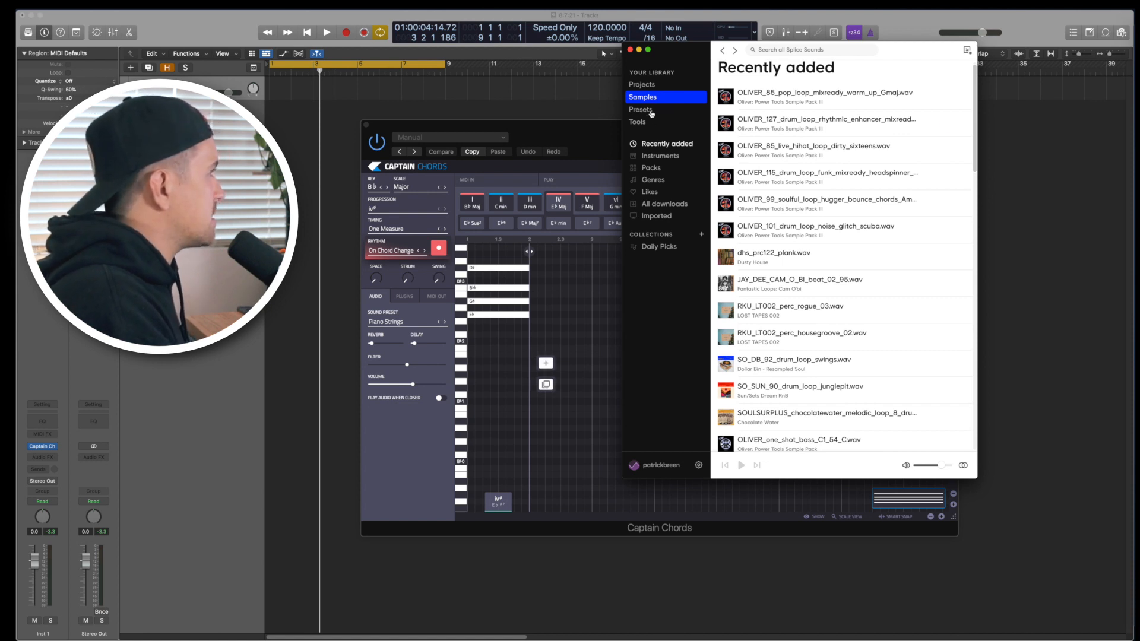
# - Find the Girlfriend_Snap01 sample in Splice and place it on beats 2 and 4 of bars 1 and 2 in Logic
pyautogui.click(647, 109)
pyautogui.click(643, 97)
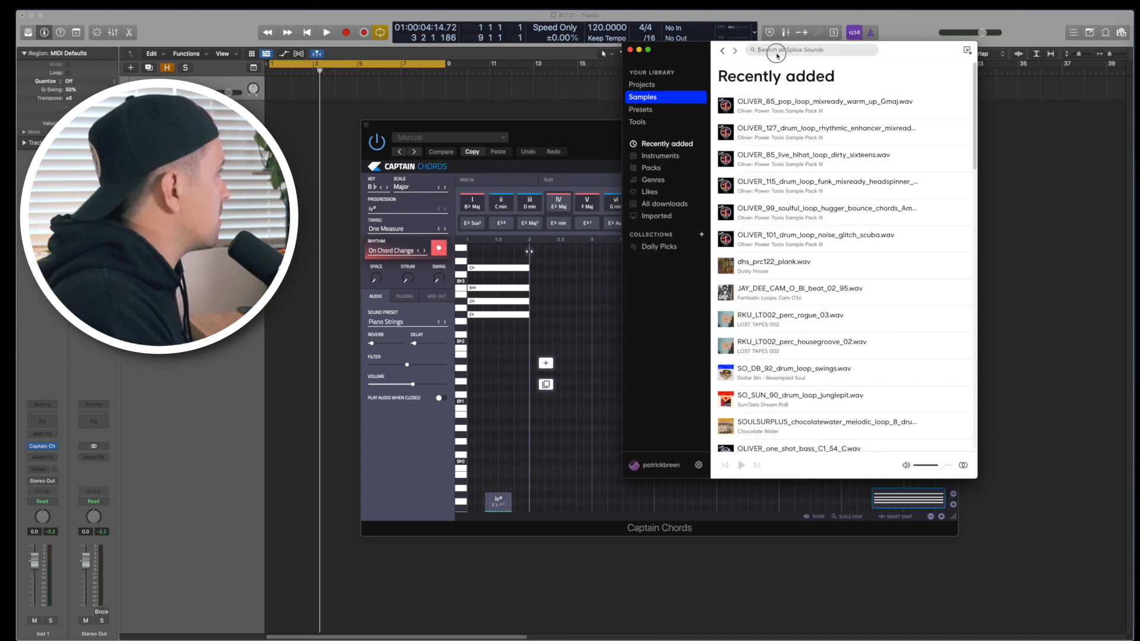
pyautogui.press('Return')
pyautogui.moveTo(773, 188); pyautogui.dragTo(278, 113)
pyautogui.moveTo(279, 113); pyautogui.dragTo(302, 113)
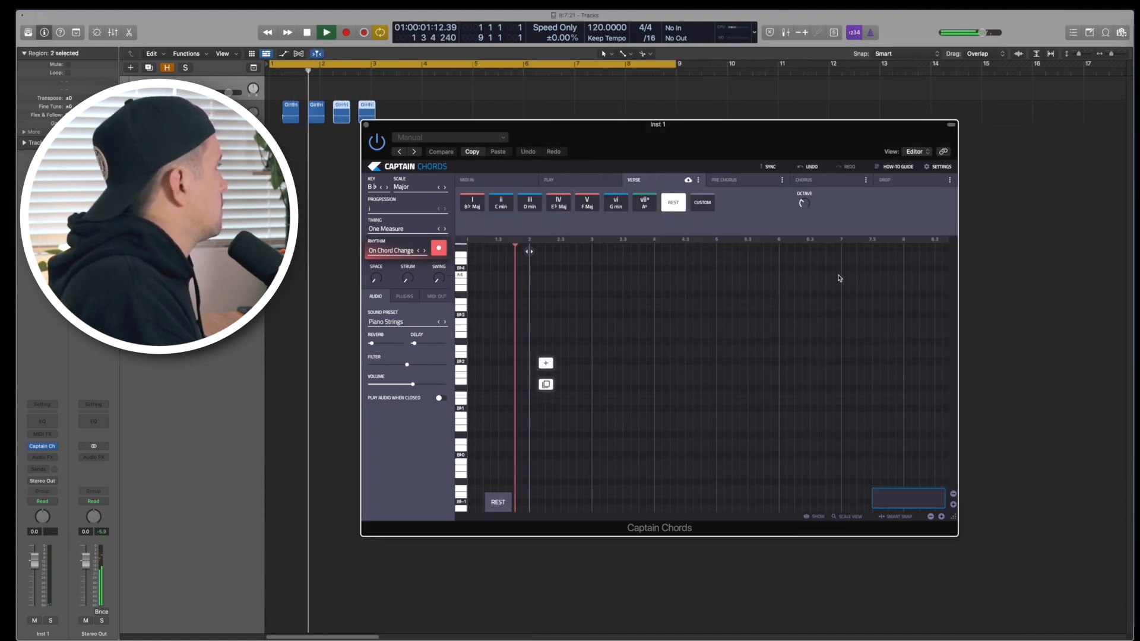
# - Set the project tempo to 116 BPM and play back the snap pattern
pyautogui.press('space')
pyautogui.click(597, 31)
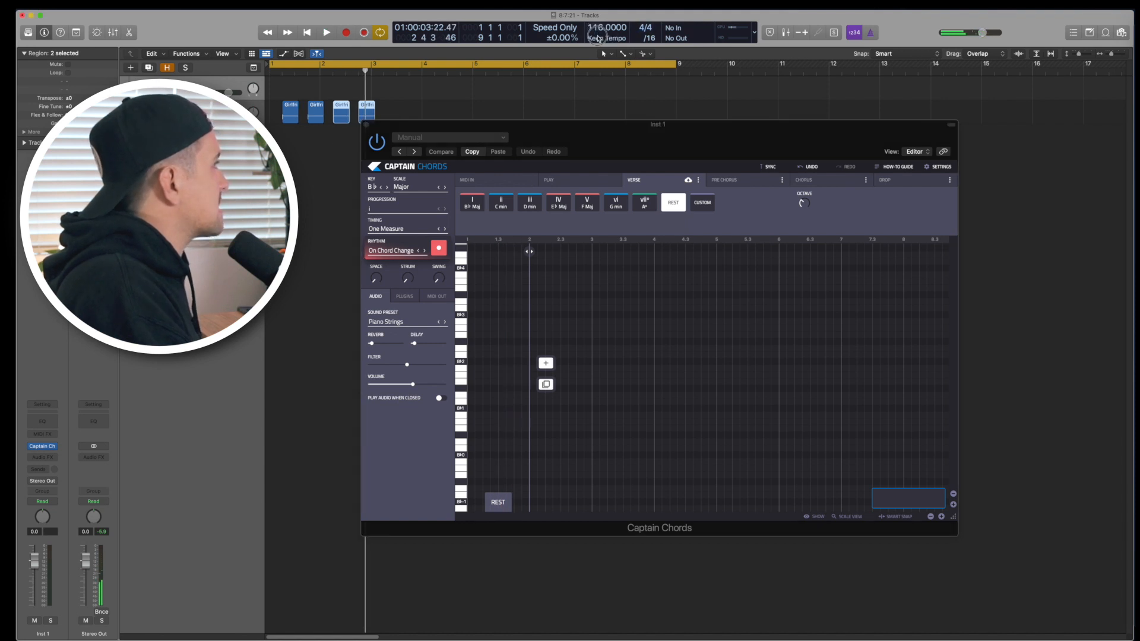
pyautogui.press('space')
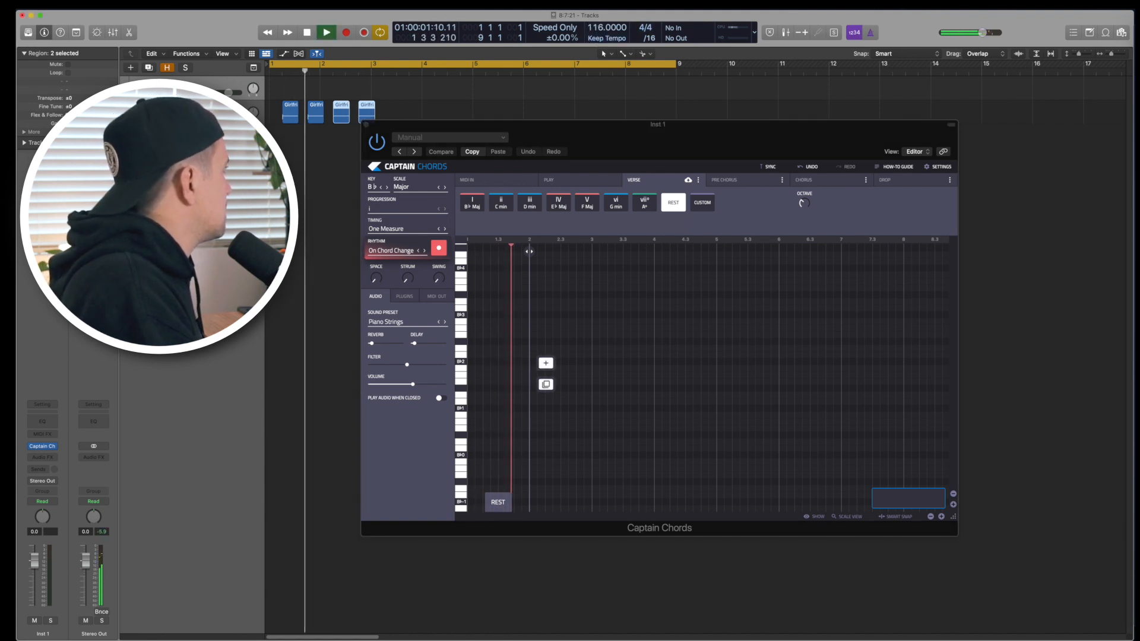
# - Repeat the snap regions up to bar 9 and add Splice's OLIVER_101_drum_loop_noise_glitch_scuba loop at bar 1 on a new track
pyautogui.press('super+a')
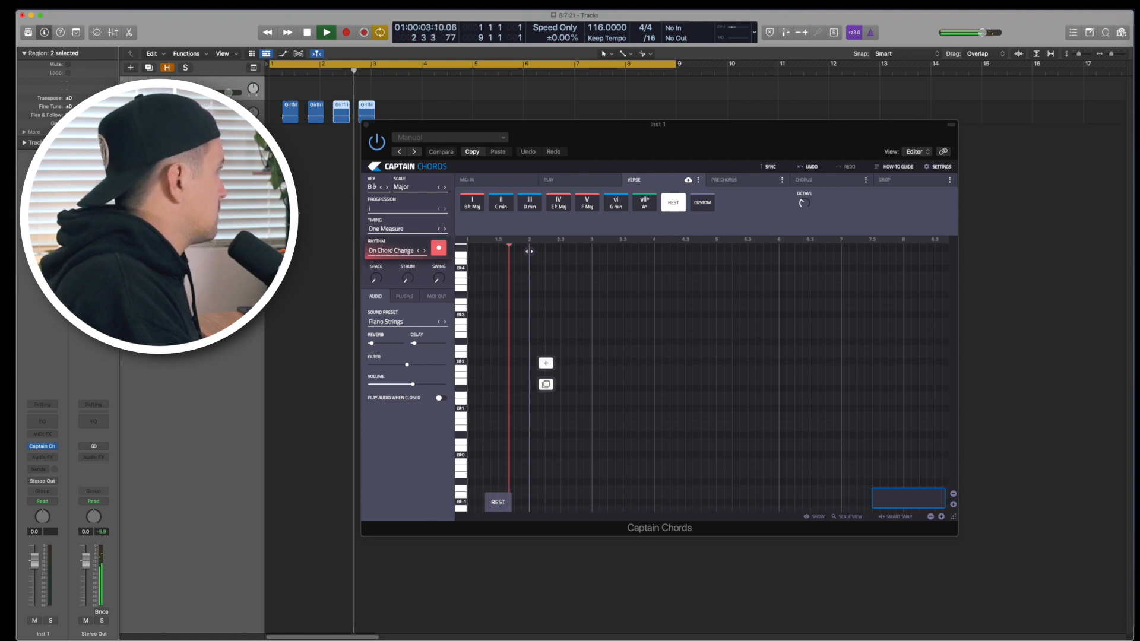
pyautogui.press('space')
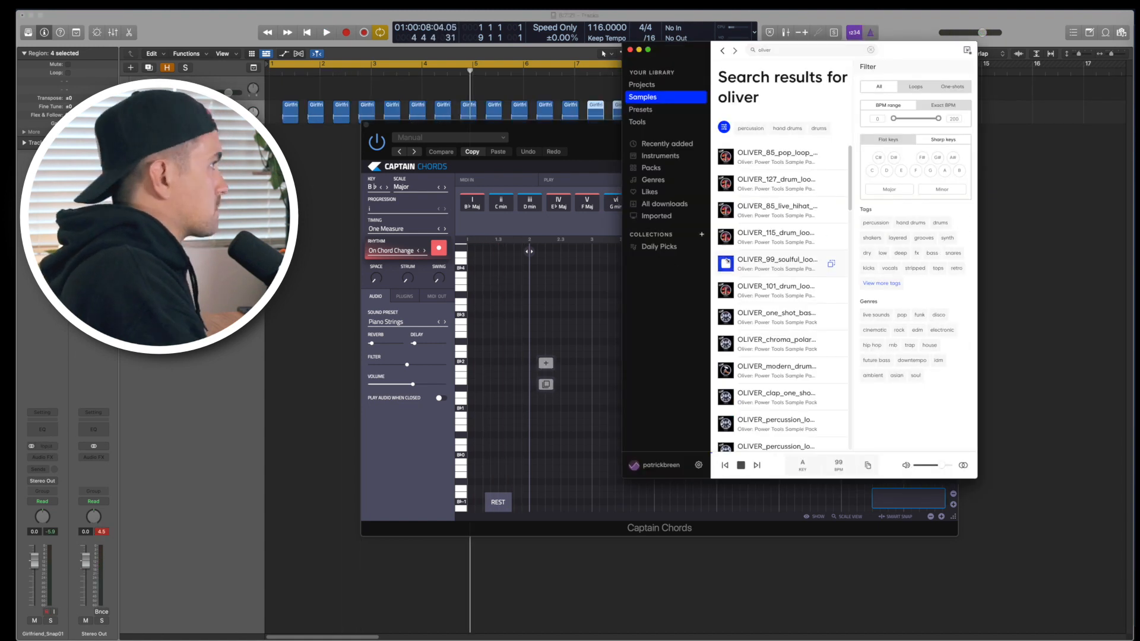
pyautogui.moveTo(722, 293); pyautogui.dragTo(285, 136)
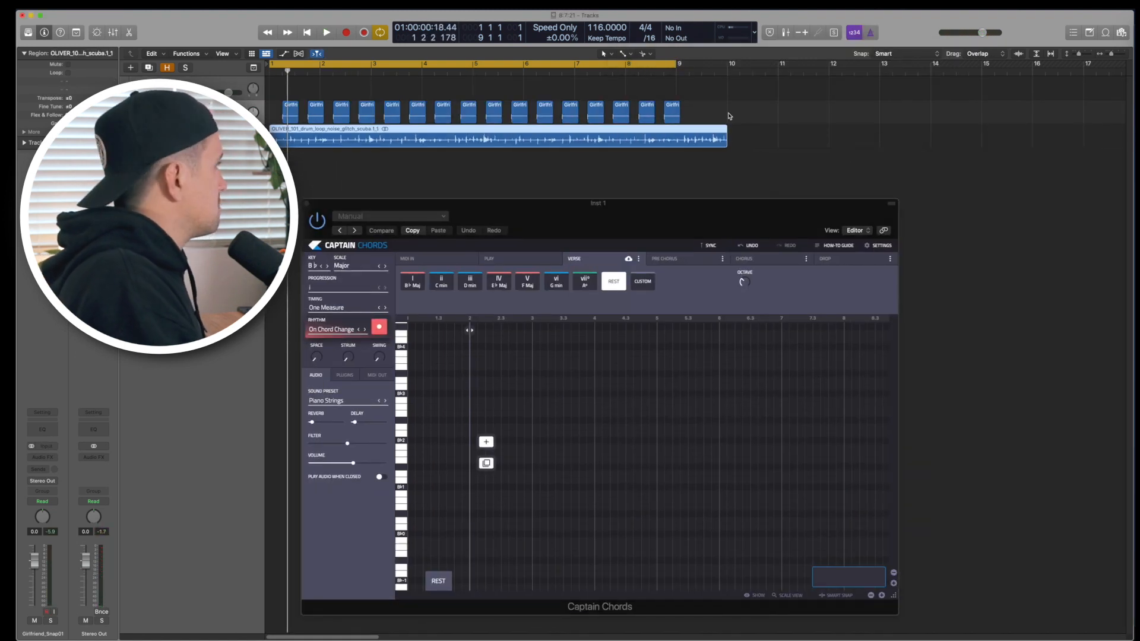
pyautogui.press('space')
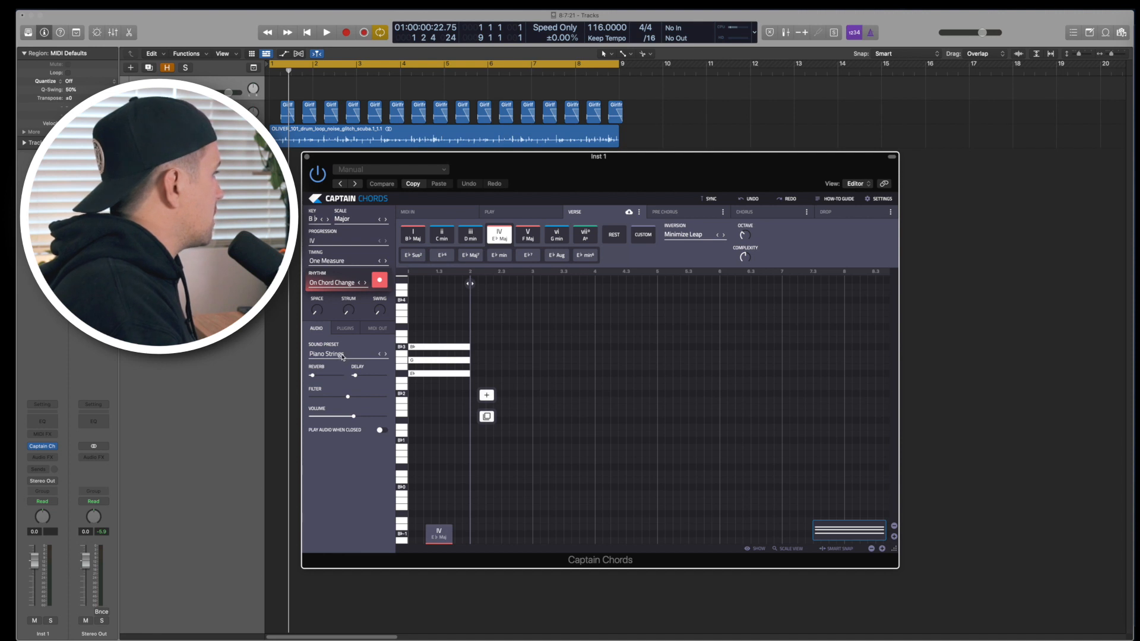
# - Browse the Captain Chords instruments and set the sound preset to Poly6
pyautogui.click(343, 355)
pyautogui.hscroll(6, 658, 370)
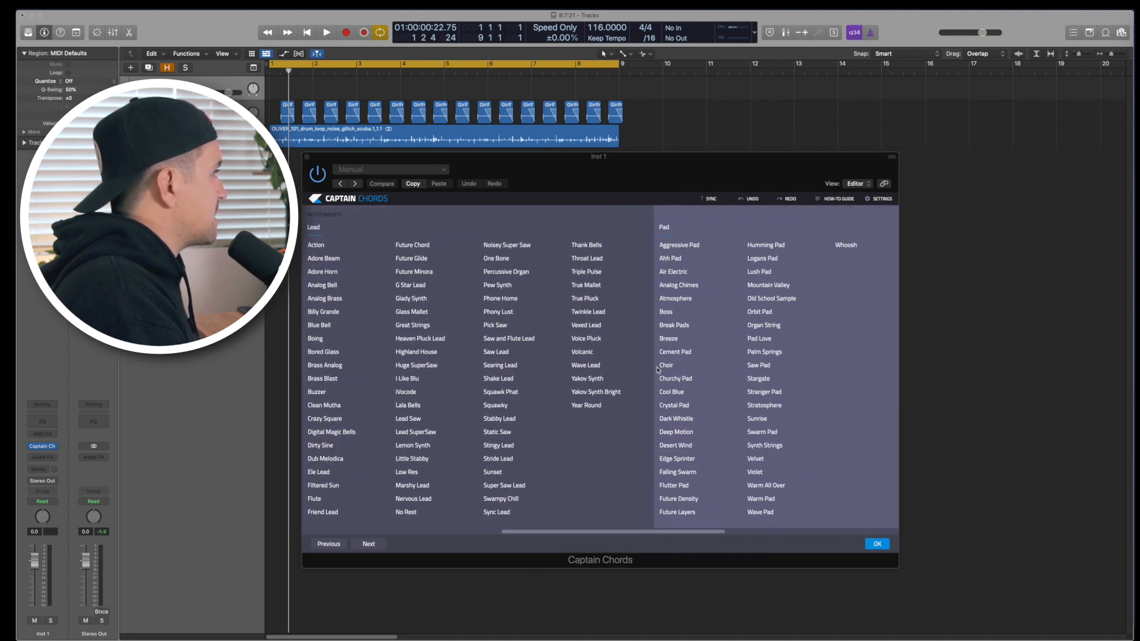
pyautogui.hscroll(-6, 669, 312)
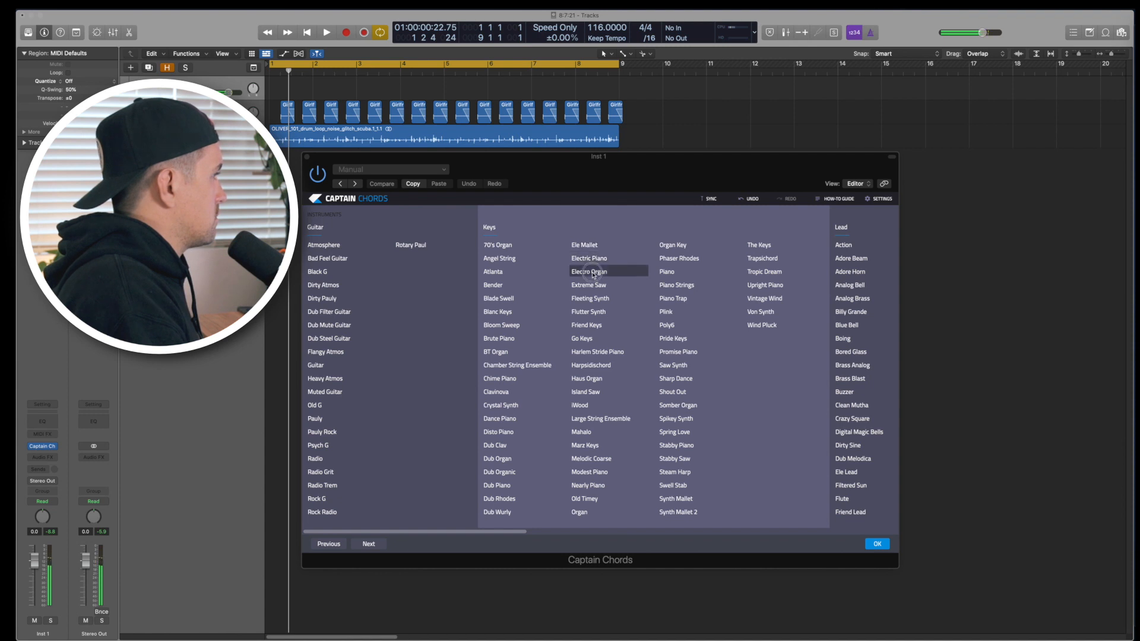
pyautogui.click(877, 544)
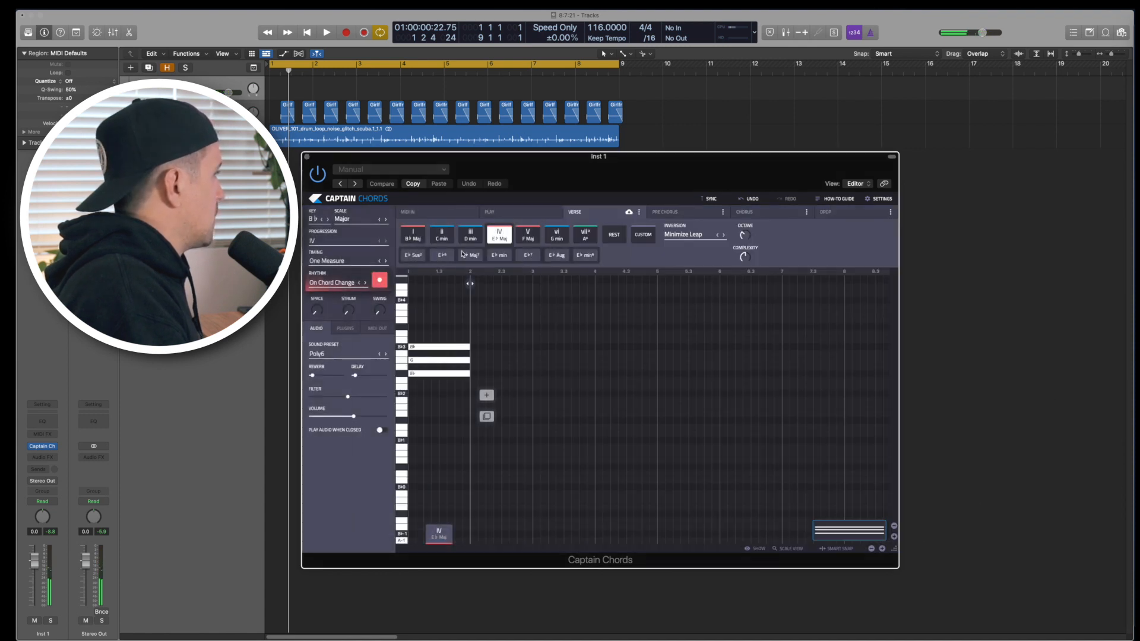
# - Audition the I, ii, iii and IV chords with the Poly6 sound
pyautogui.click(405, 237)
pyautogui.click(441, 238)
pyautogui.click(471, 237)
pyautogui.click(504, 239)
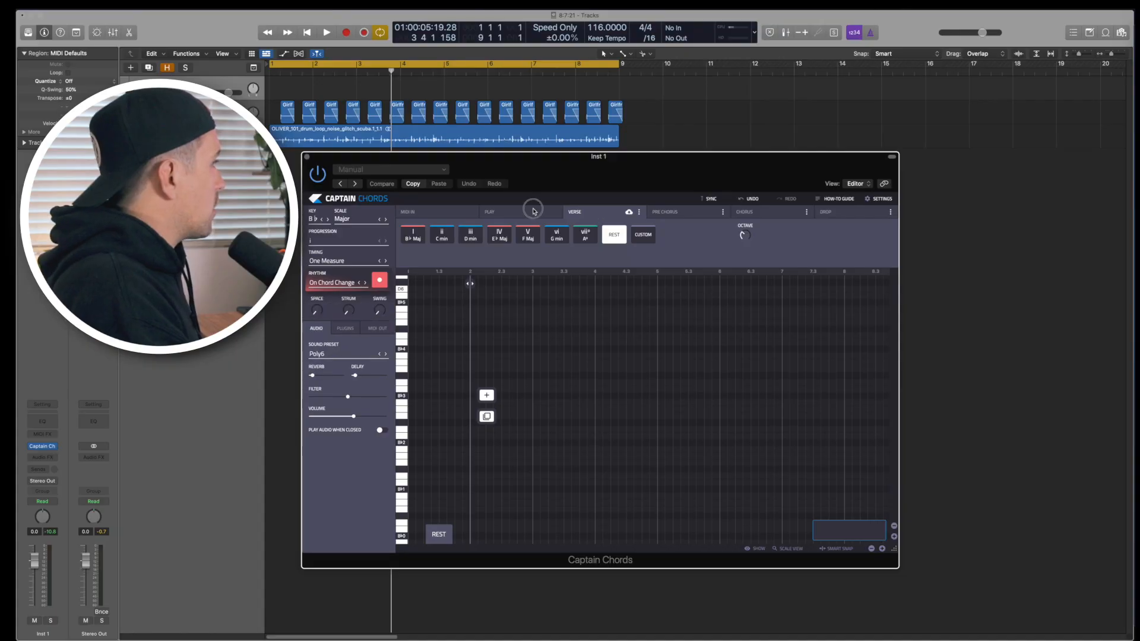
# - Record the root-position chords I, IV, I and V over the beat in Play mode, using the computer keyboard
pyautogui.click(533, 213)
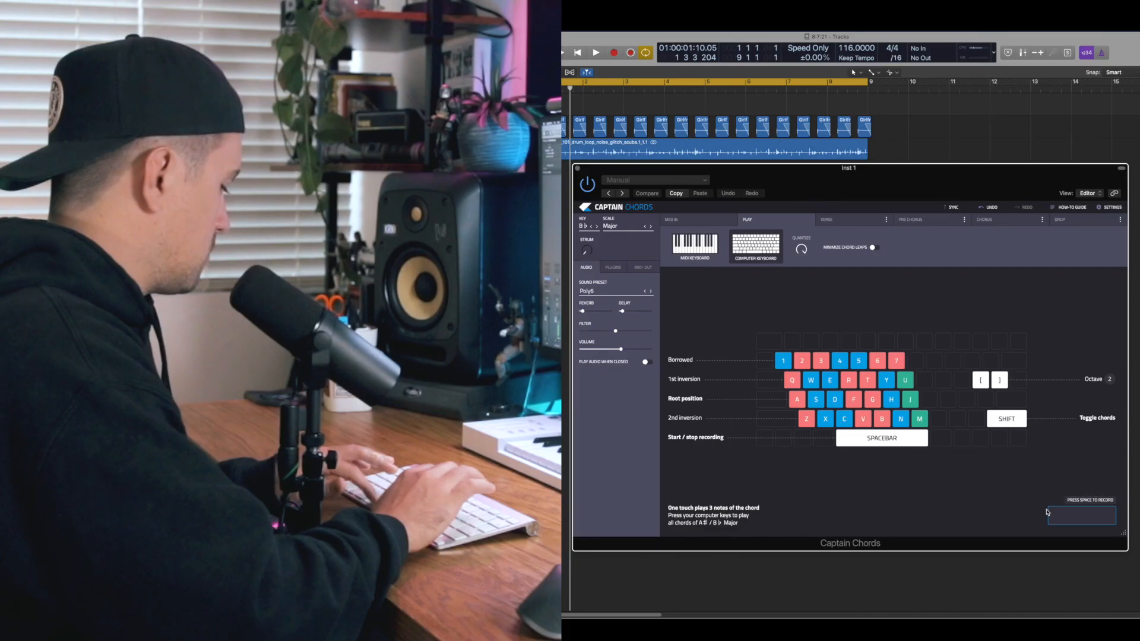
pyautogui.press('space')
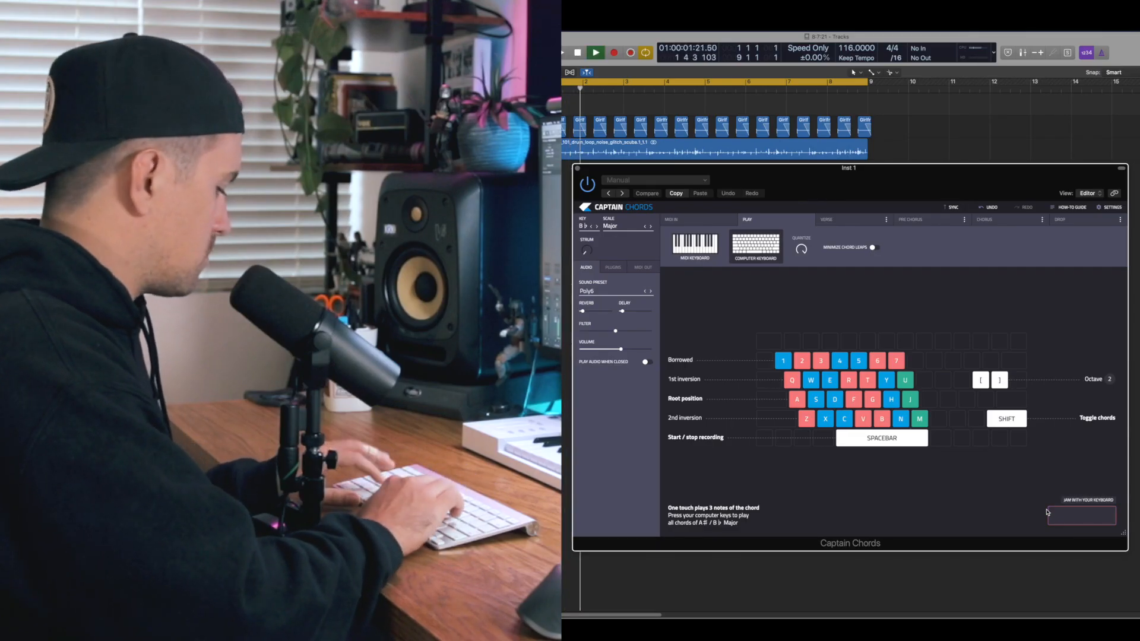
pyautogui.press('a')
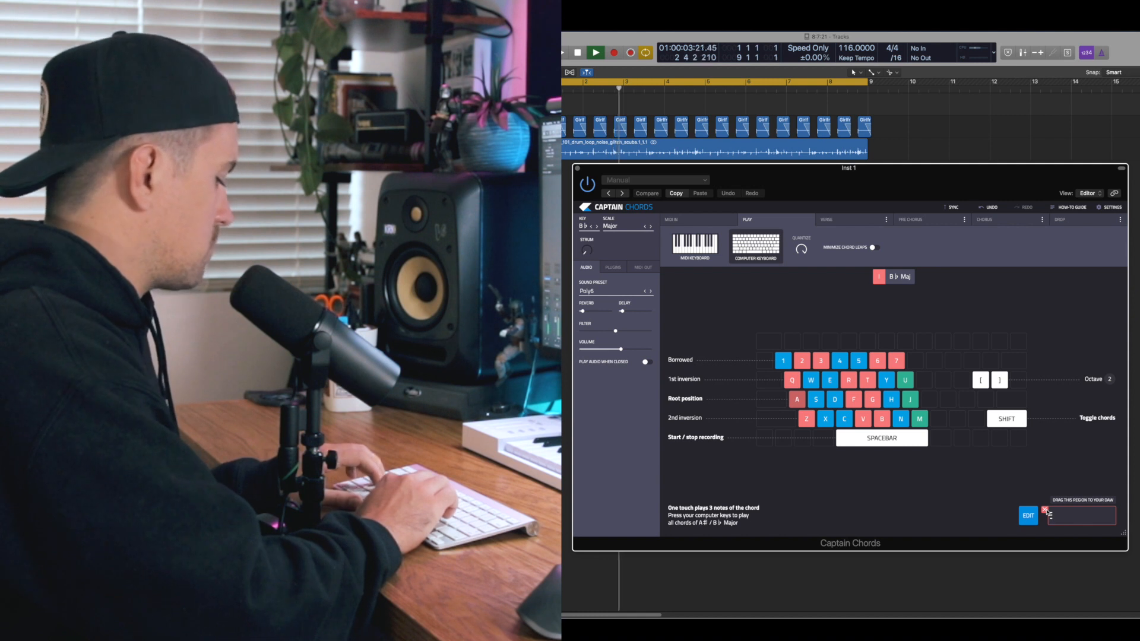
pyautogui.press('a')
pyautogui.press('a')
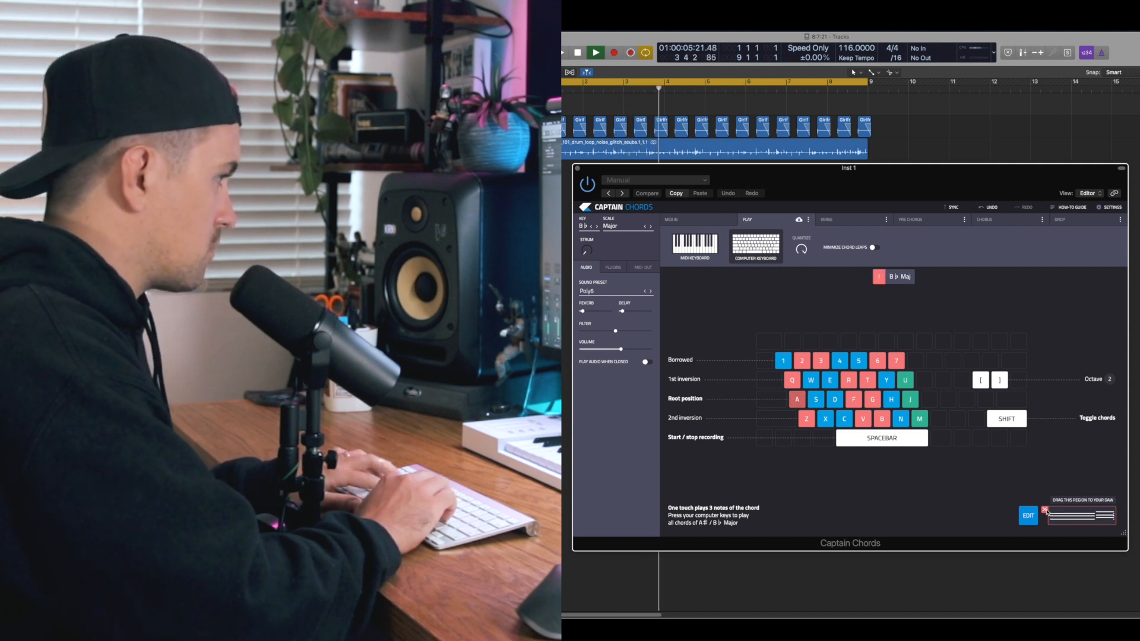
pyautogui.press('f')
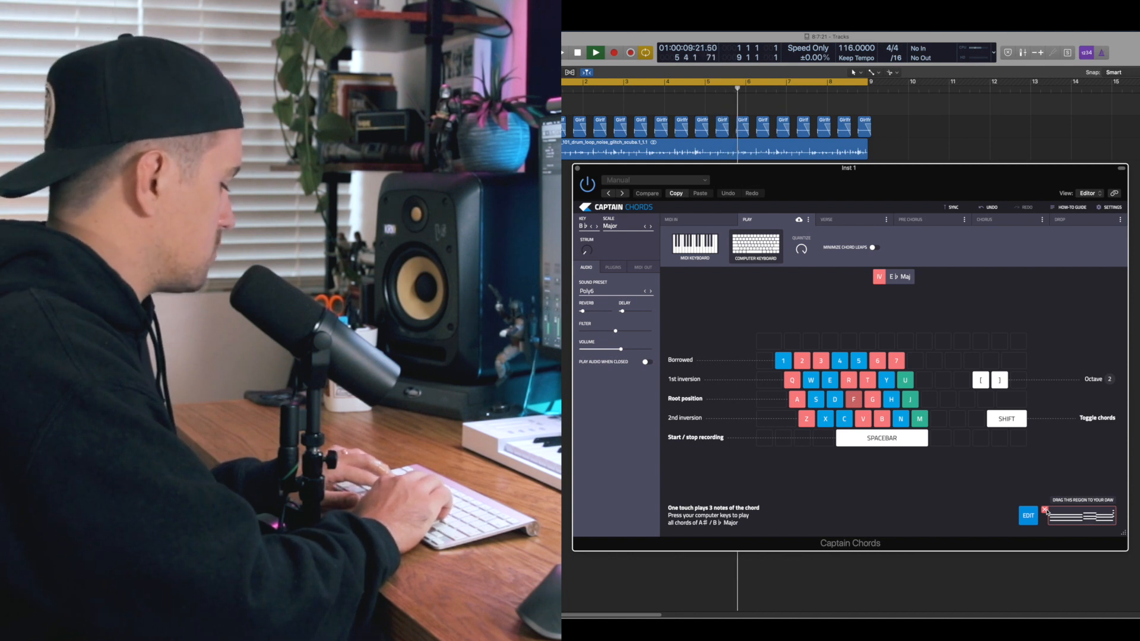
pyautogui.press('a')
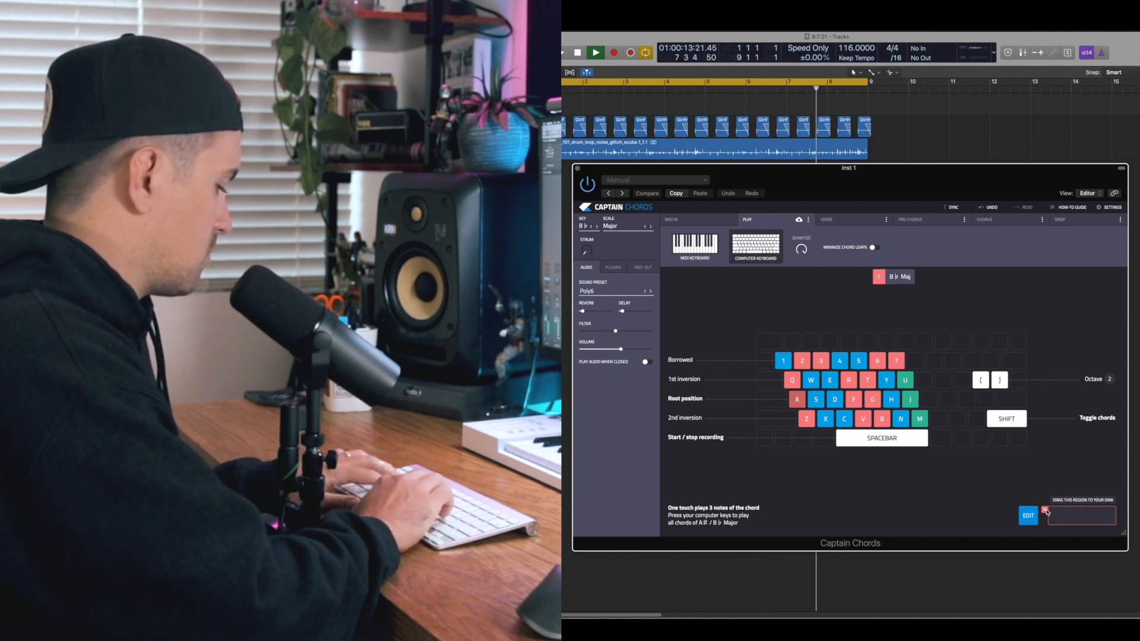
pyautogui.press('g')
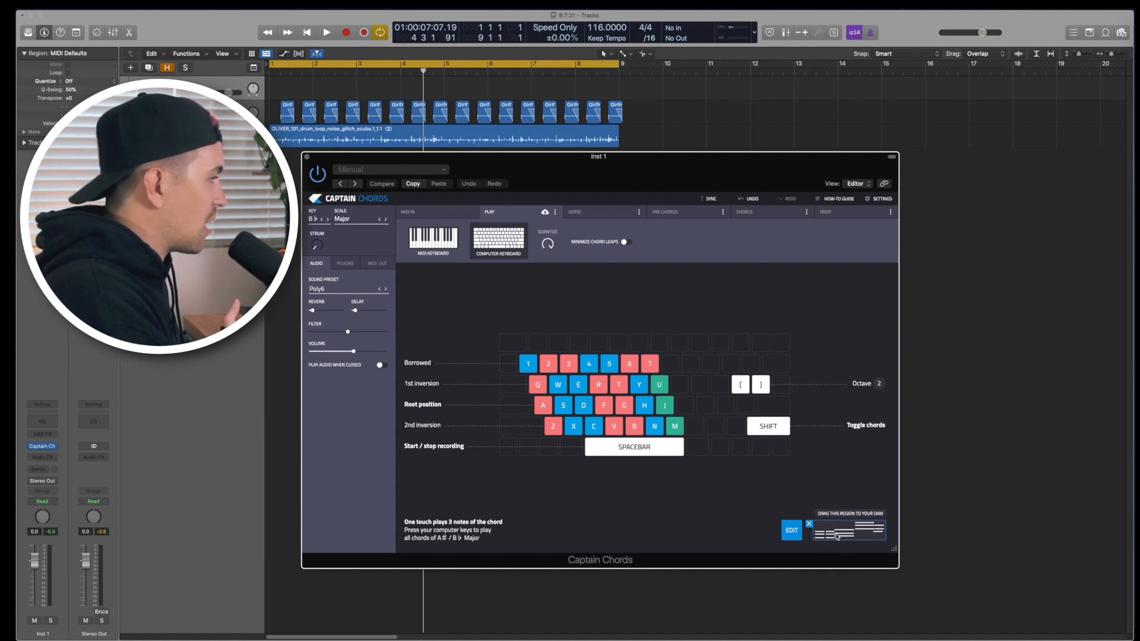
# - Place the recorded chord region at bar 4 below the drum loop without importing its tempo
pyautogui.moveTo(833, 533); pyautogui.dragTo(401, 186)
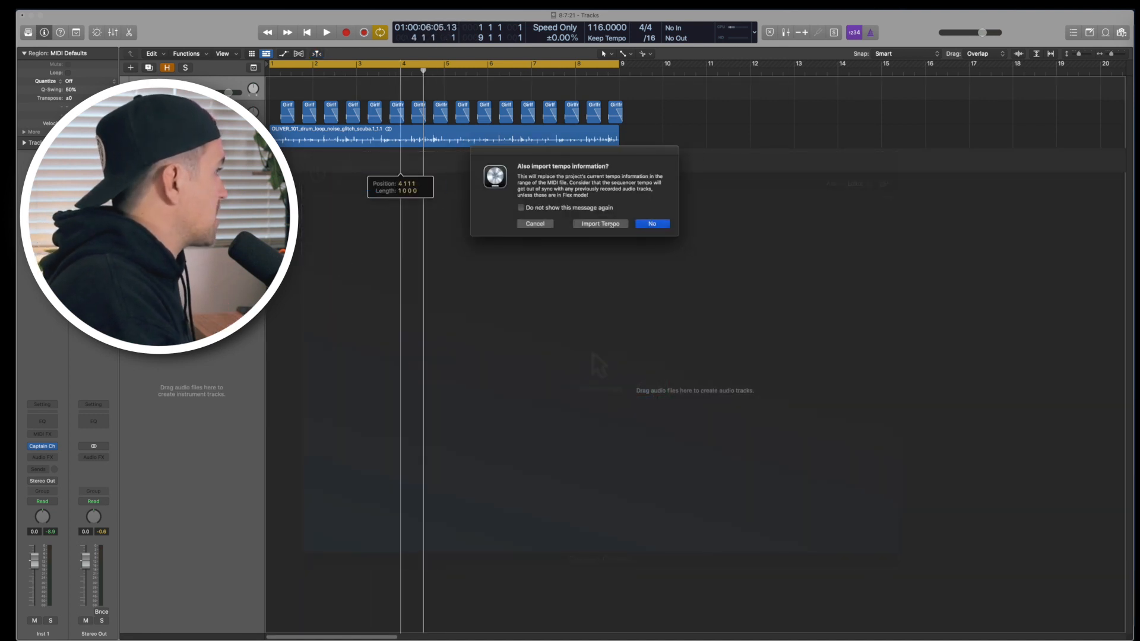
pyautogui.click(639, 226)
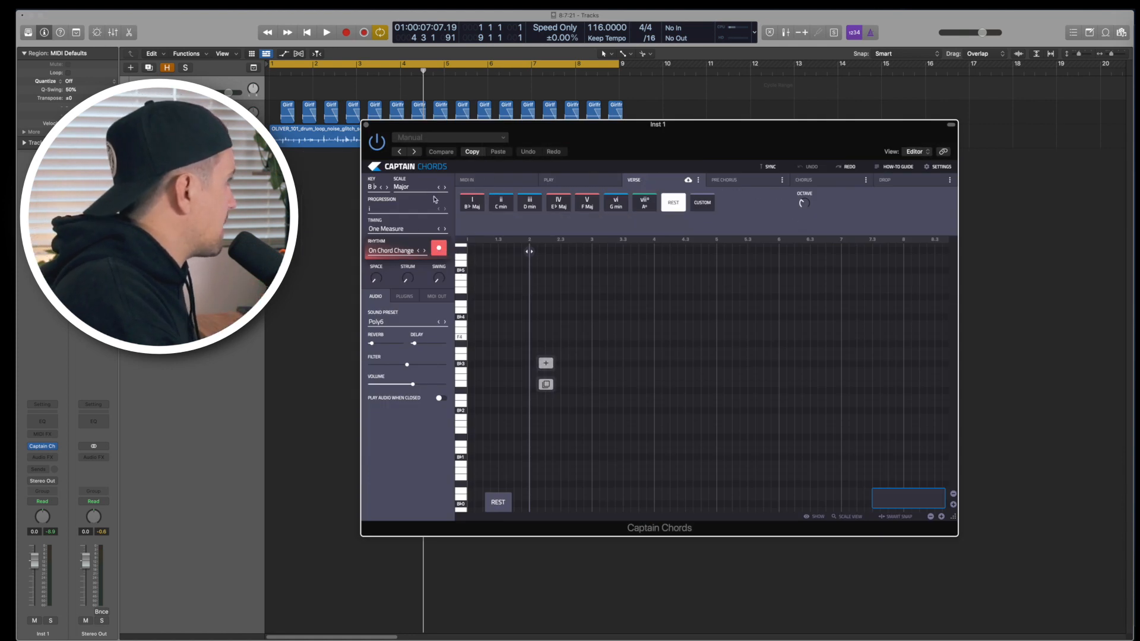
# - Build the verse progression I–ii–I–IV–vi in B♭ Major, one measure per chord
pyautogui.click(472, 206)
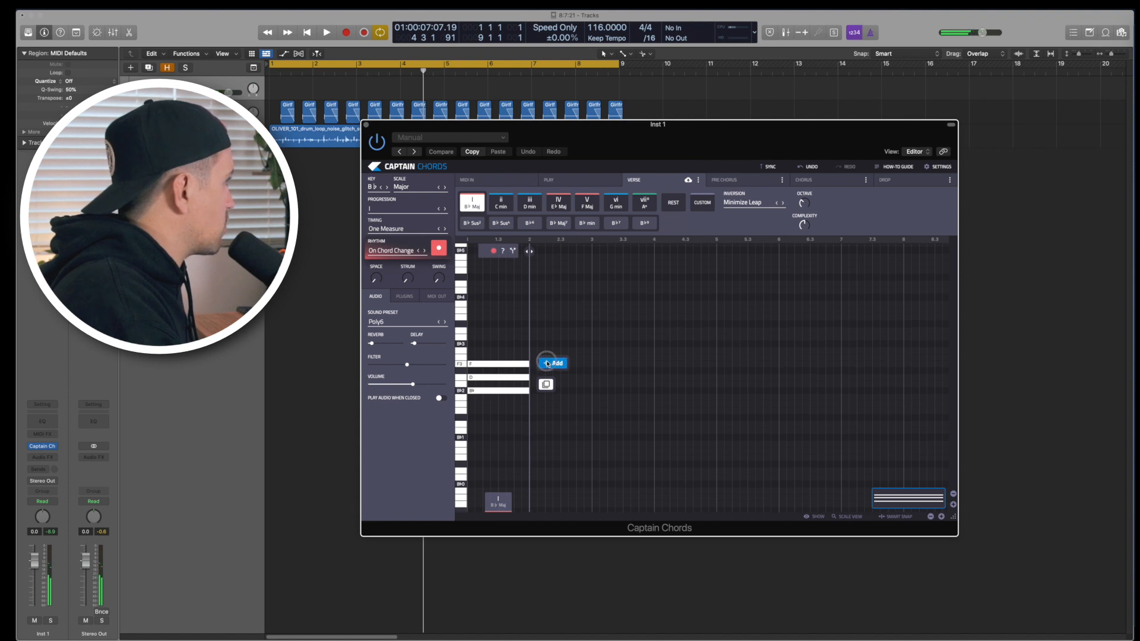
pyautogui.click(547, 364)
pyautogui.click(502, 203)
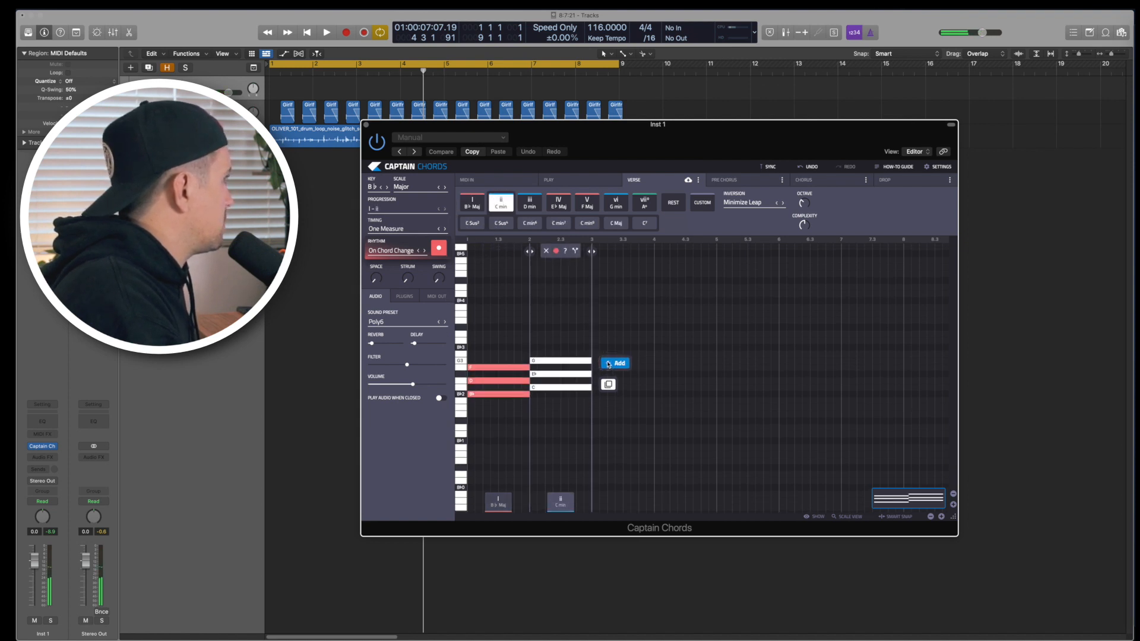
pyautogui.click(608, 363)
pyautogui.click(478, 205)
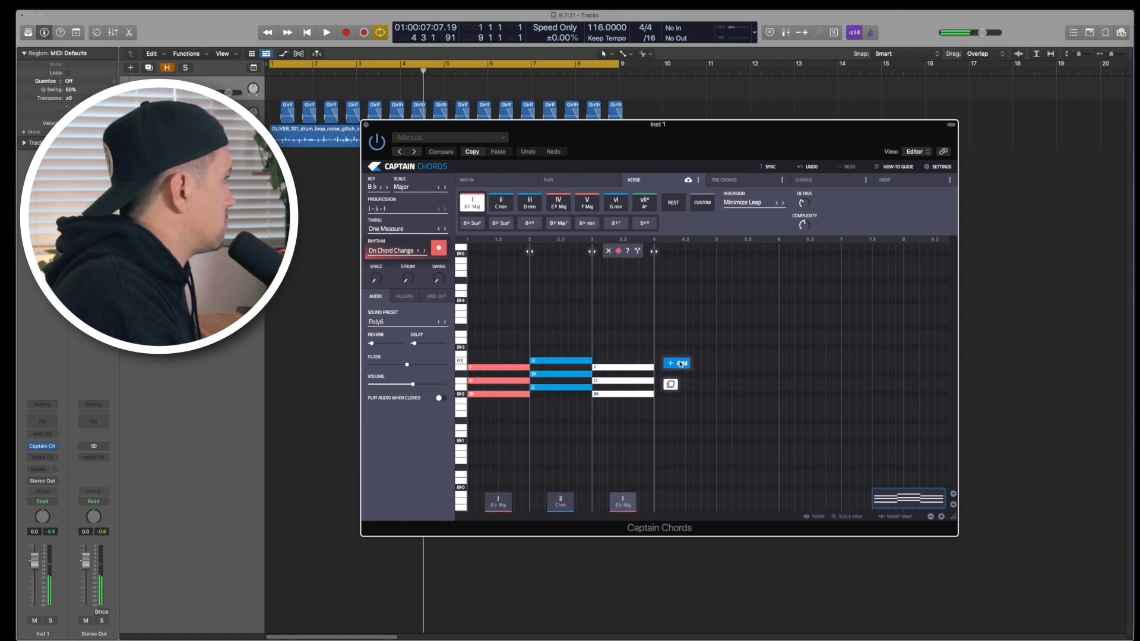
pyautogui.click(670, 363)
pyautogui.click(559, 202)
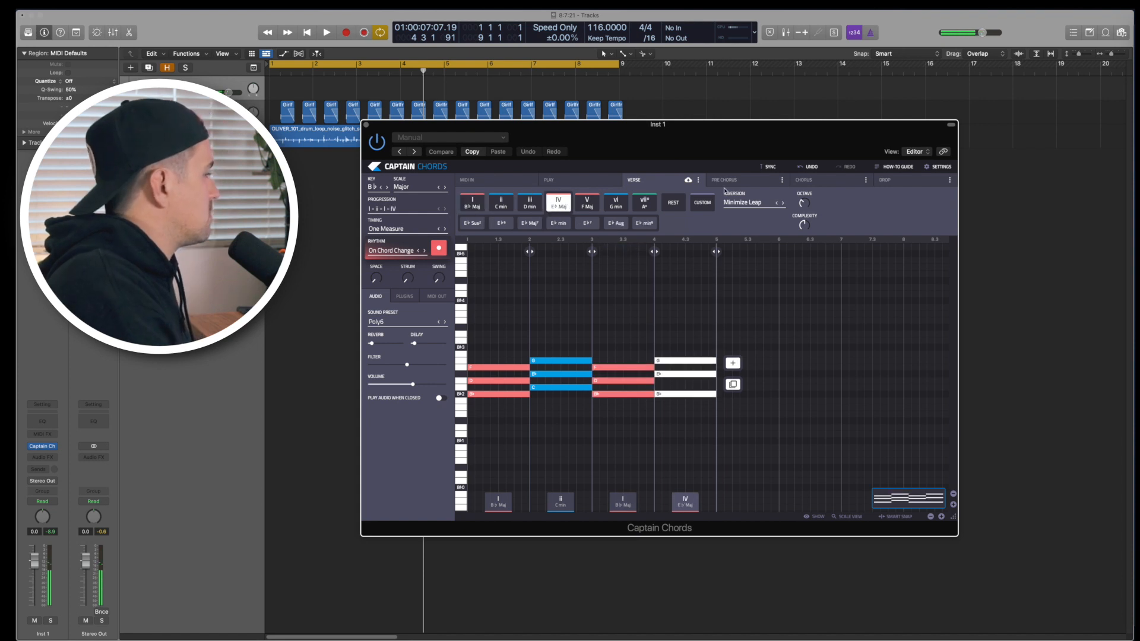
pyautogui.click(733, 363)
pyautogui.click(616, 202)
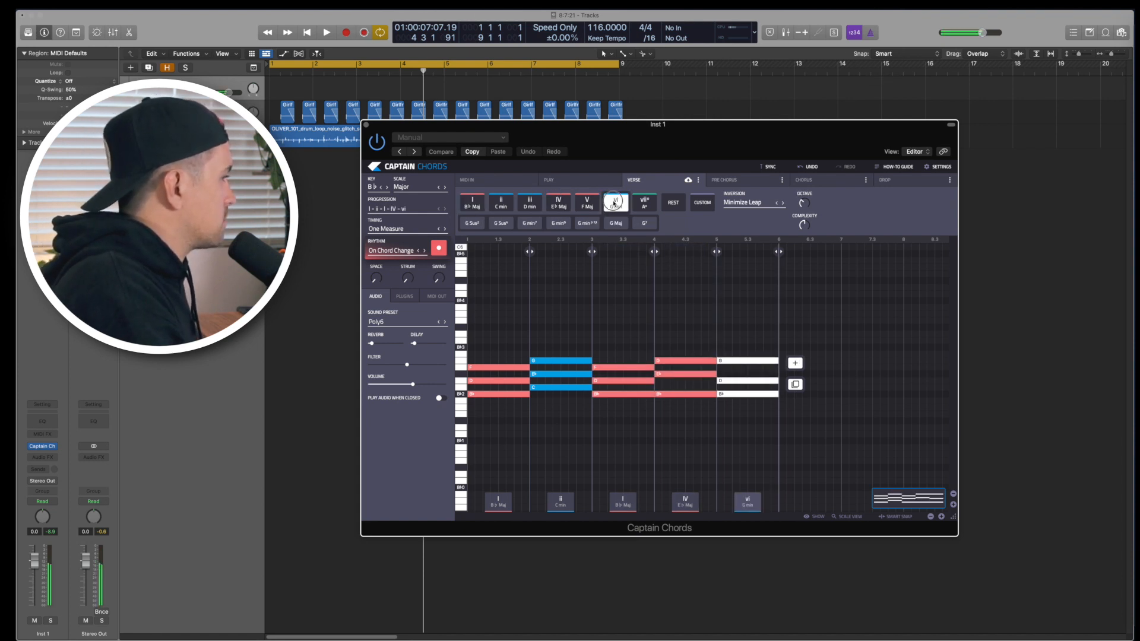
# - Extend the verse progression with ii, I and V chords and play it back
pyautogui.click(800, 364)
pyautogui.click(501, 203)
pyautogui.click(862, 363)
pyautogui.click(474, 205)
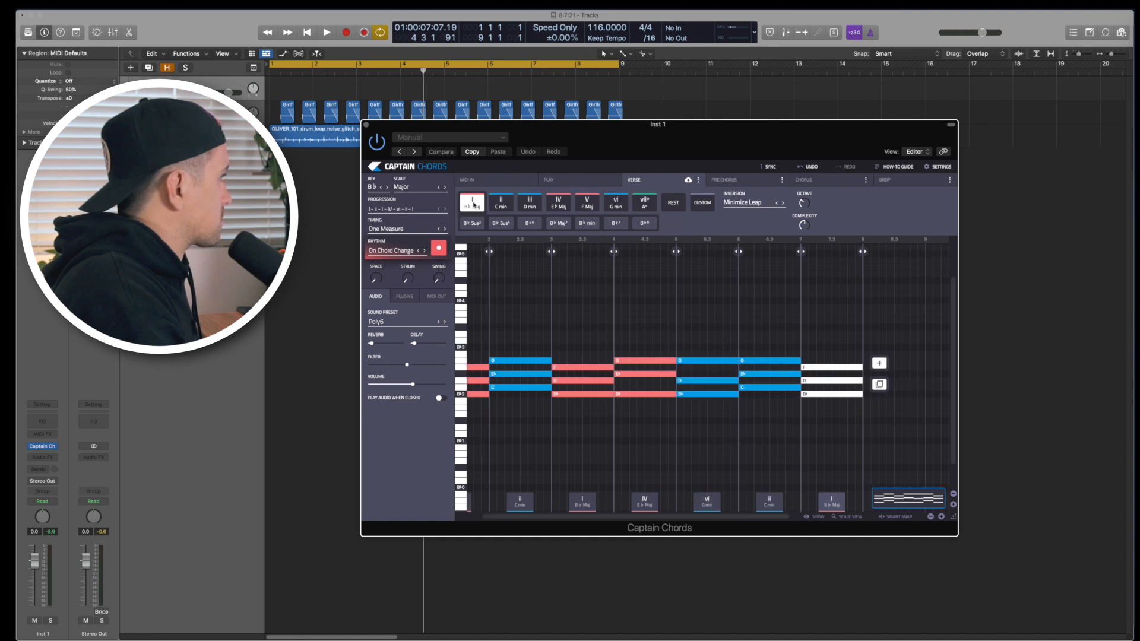
pyautogui.click(880, 363)
pyautogui.click(587, 203)
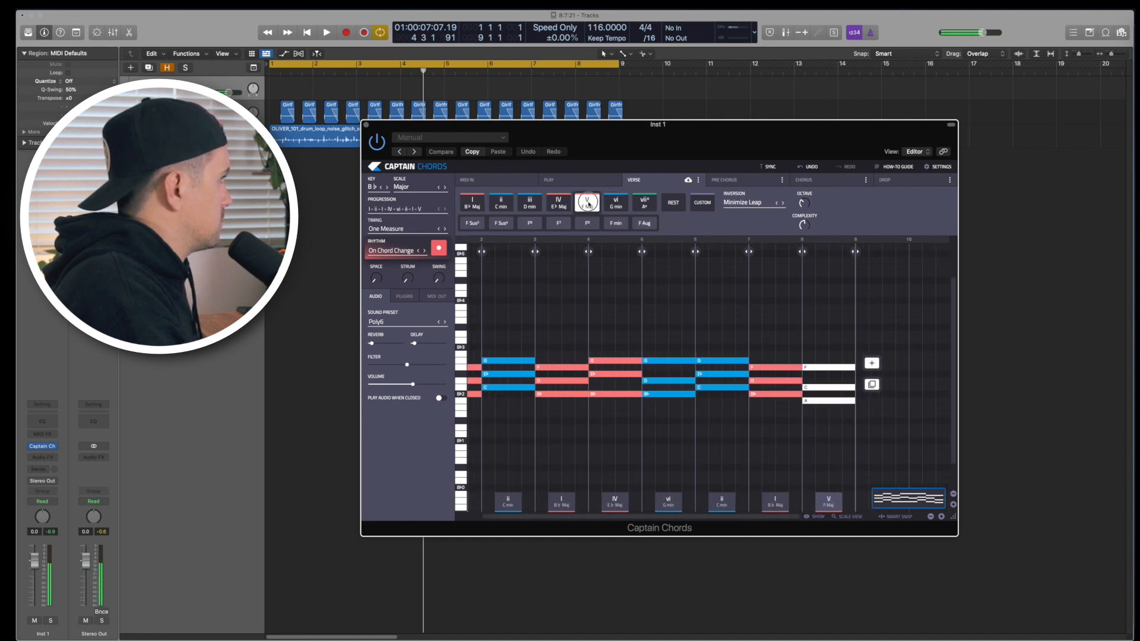
pyautogui.press('space')
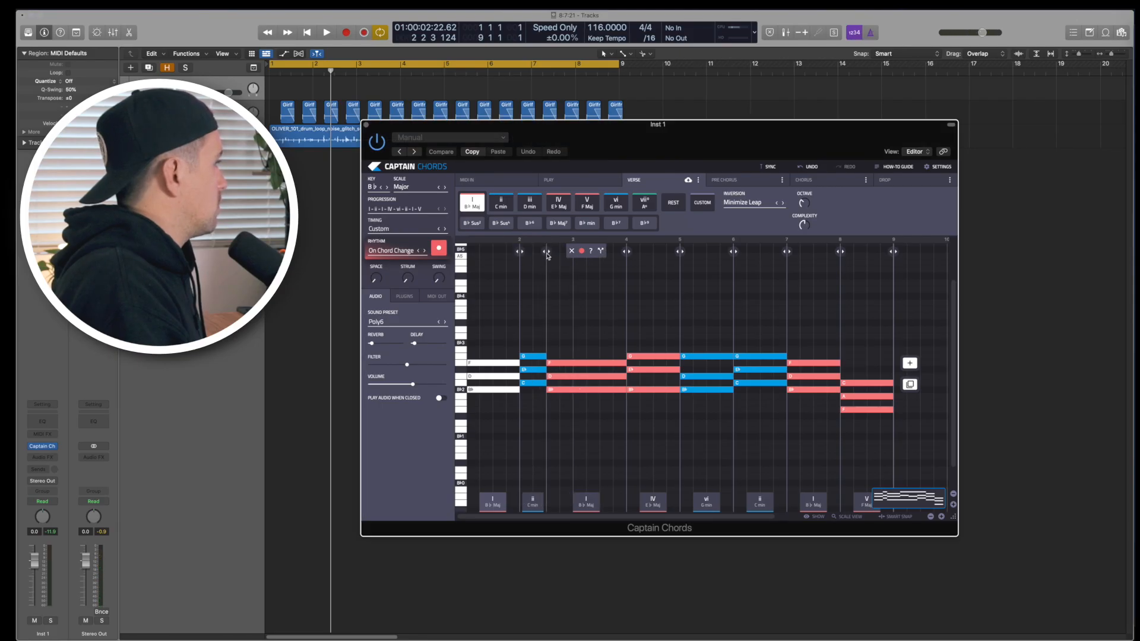
# - Shorten the first ii chord and the I chord after it so the IV chord starts earlier, checking the timing against the beat
pyautogui.moveTo(546, 252); pyautogui.dragTo(539, 254)
pyautogui.click(608, 71)
pyautogui.press('space')
pyautogui.press('space')
pyautogui.moveTo(626, 252); pyautogui.dragTo(567, 256)
pyautogui.click(563, 363)
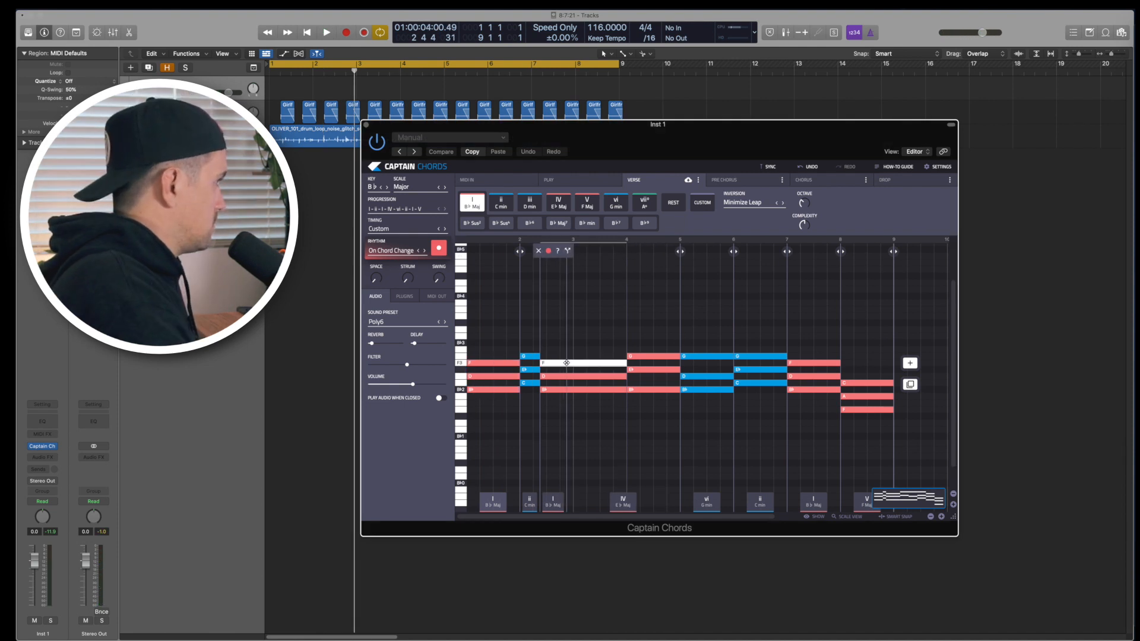
pyautogui.click(594, 365)
pyautogui.click(607, 71)
pyautogui.press('space')
pyautogui.press('space')
# - Shorten the second ii chord and the following I chord so the V chord starts earlier, and play the verse
pyautogui.moveTo(788, 252); pyautogui.dragTo(754, 256)
pyautogui.moveTo(842, 251); pyautogui.dragTo(780, 255)
pyautogui.click(612, 78)
pyautogui.press('space')
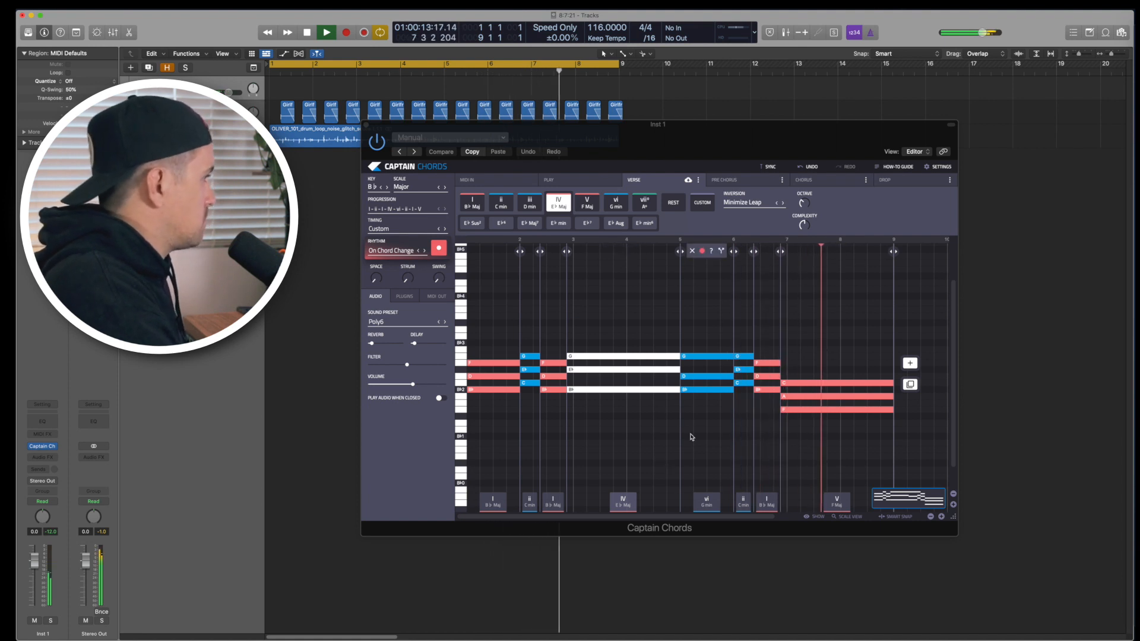
pyautogui.press('space')
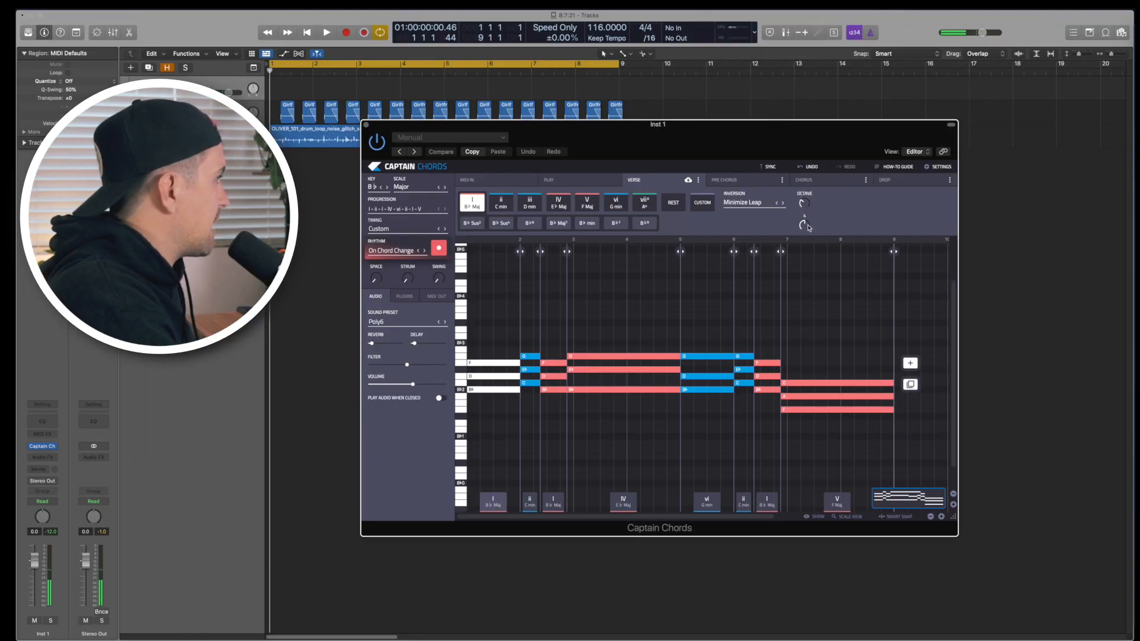
# - Adjust the chord complexity and add a low B♭ bass note beneath the opening I chord
pyautogui.moveTo(808, 226); pyautogui.dragTo(806, 221)
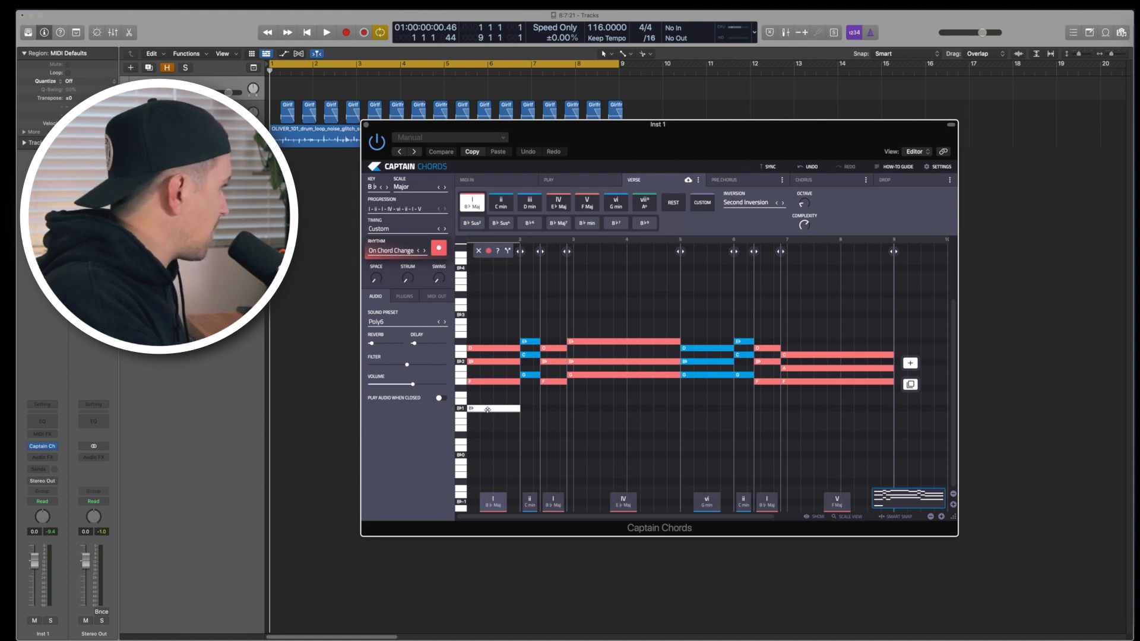
pyautogui.click(490, 443)
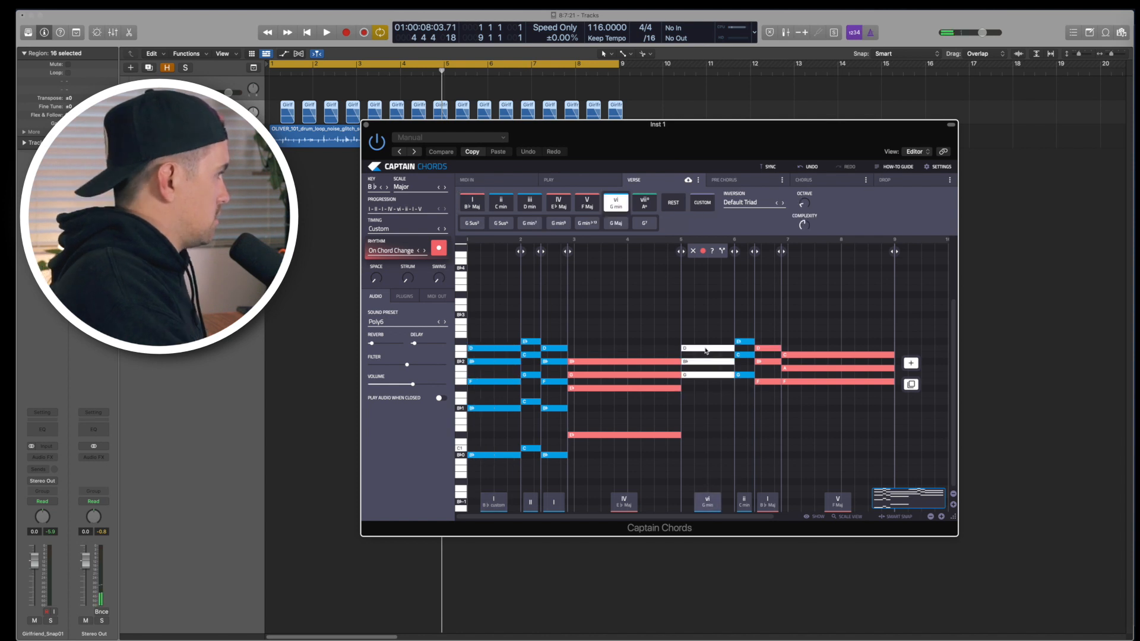
# - Audition the vi, ii and I chords of the second half and shorten the verse's final chord
pyautogui.click(708, 348)
pyautogui.click(743, 342)
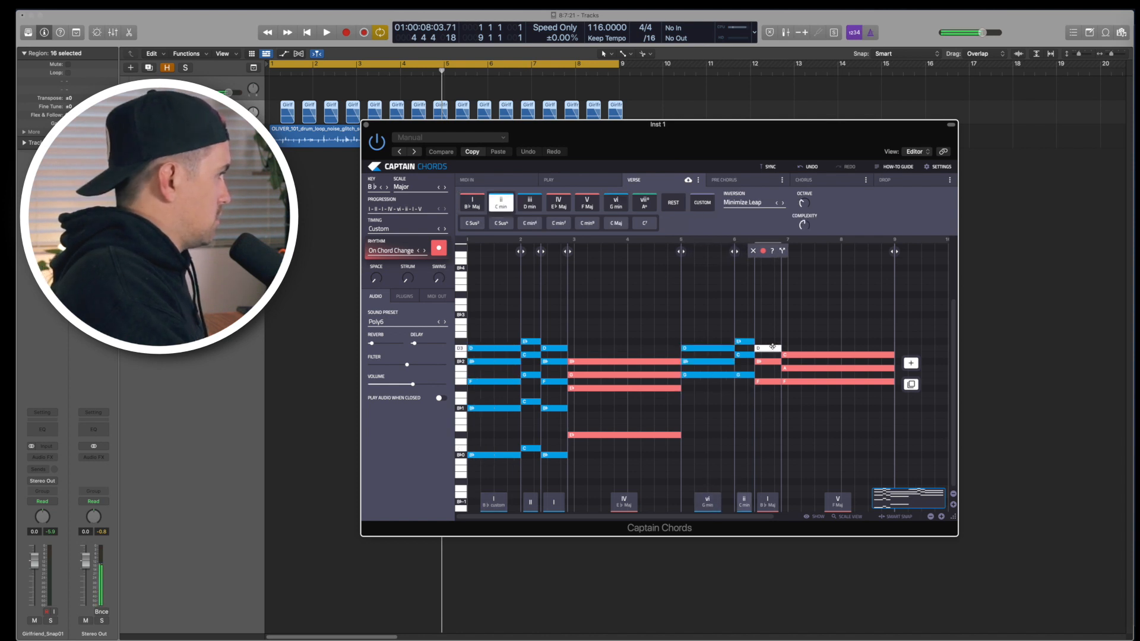
pyautogui.click(773, 346)
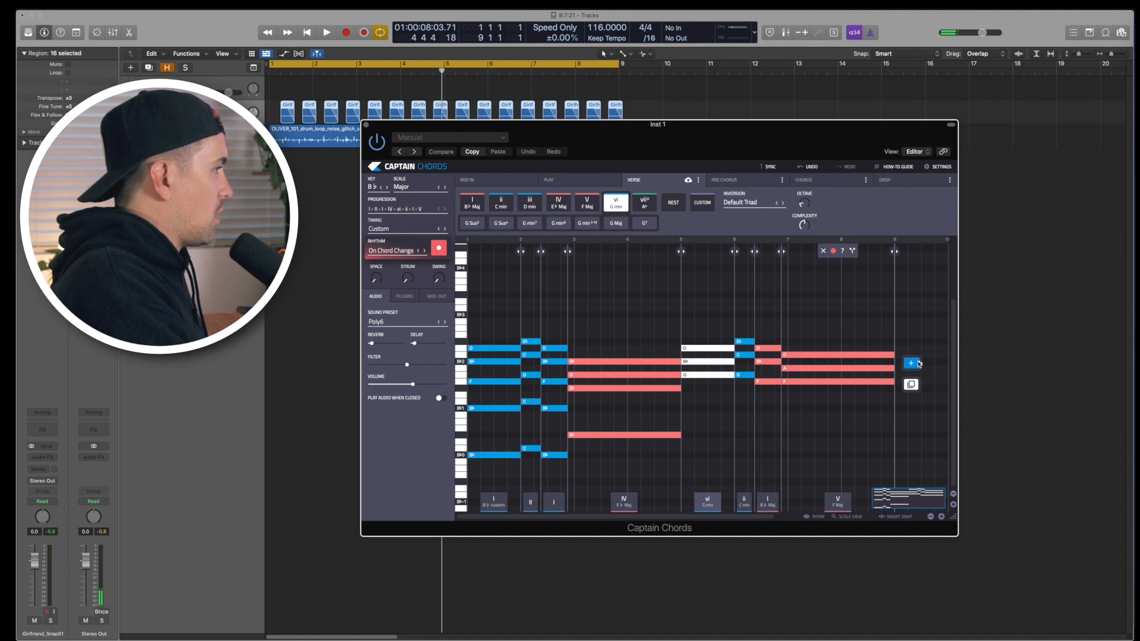
pyautogui.moveTo(881, 244); pyautogui.dragTo(841, 250)
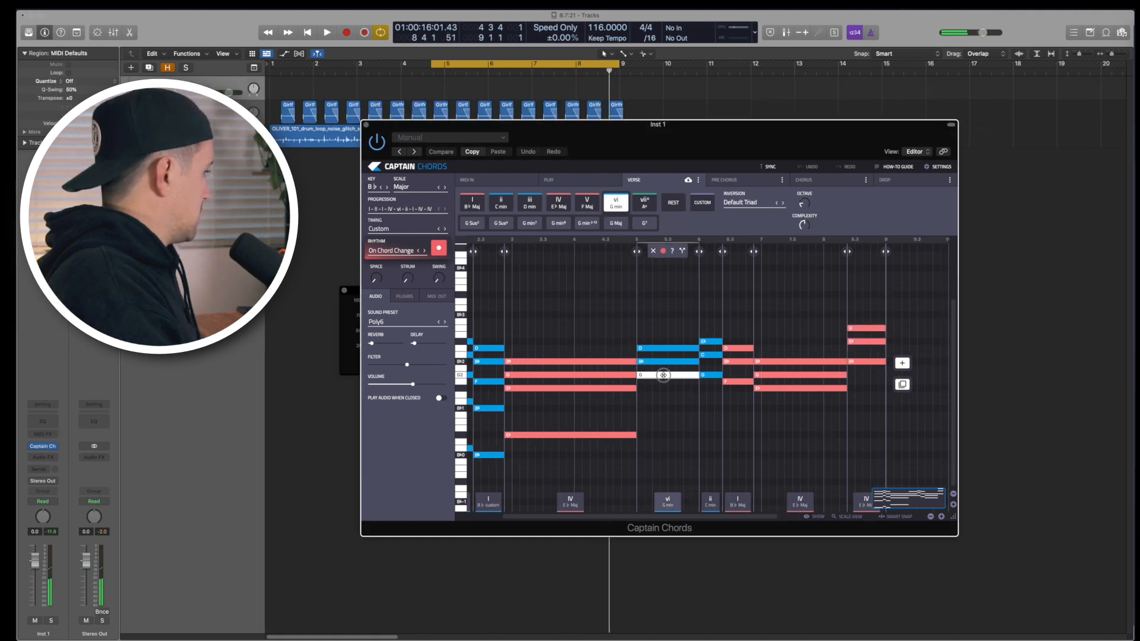
# - Add low root notes beneath the second-half vi, ii, I and IV chords and the final V chord
pyautogui.click(668, 422)
pyautogui.click(742, 416)
pyautogui.moveTo(742, 416); pyautogui.dragTo(742, 408)
pyautogui.moveTo(738, 335); pyautogui.dragTo(738, 382)
pyautogui.moveTo(738, 408); pyautogui.dragTo(738, 455)
pyautogui.moveTo(781, 388); pyautogui.dragTo(781, 436)
pyautogui.click(861, 361)
pyautogui.moveTo(860, 361); pyautogui.dragTo(861, 429)
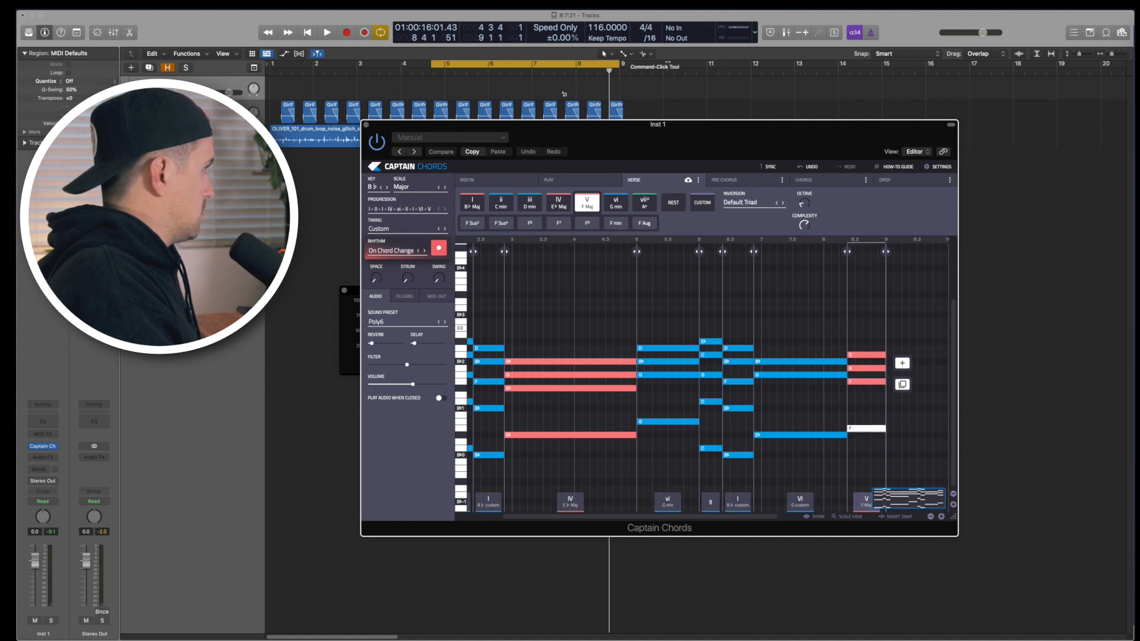
# - Extend the cycle range back to bar 1 and play the whole verse progression over the beat
pyautogui.click(431, 64)
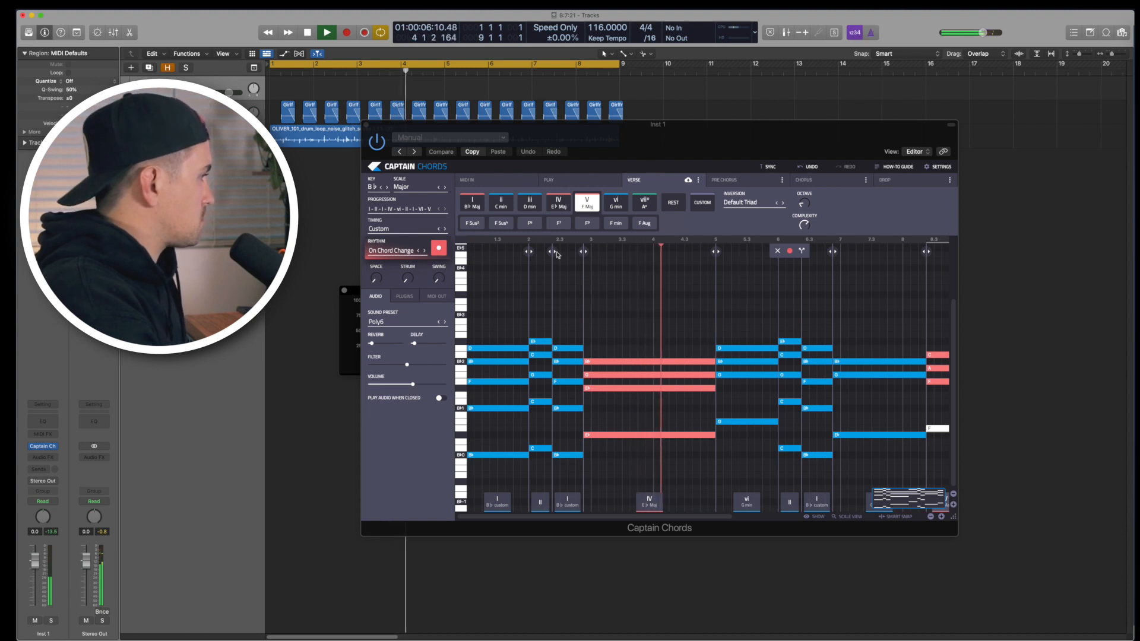
pyautogui.hscroll(1, 633, 328)
pyautogui.hscroll(2, 653, 344)
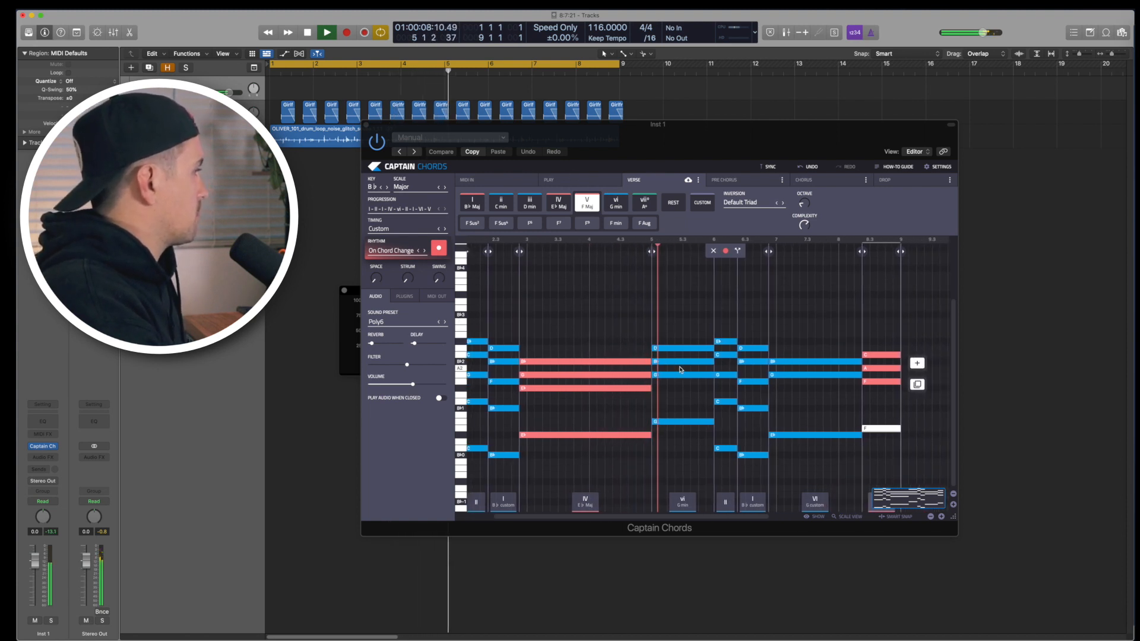
pyautogui.hscroll(1, 677, 377)
pyautogui.hscroll(2, 678, 376)
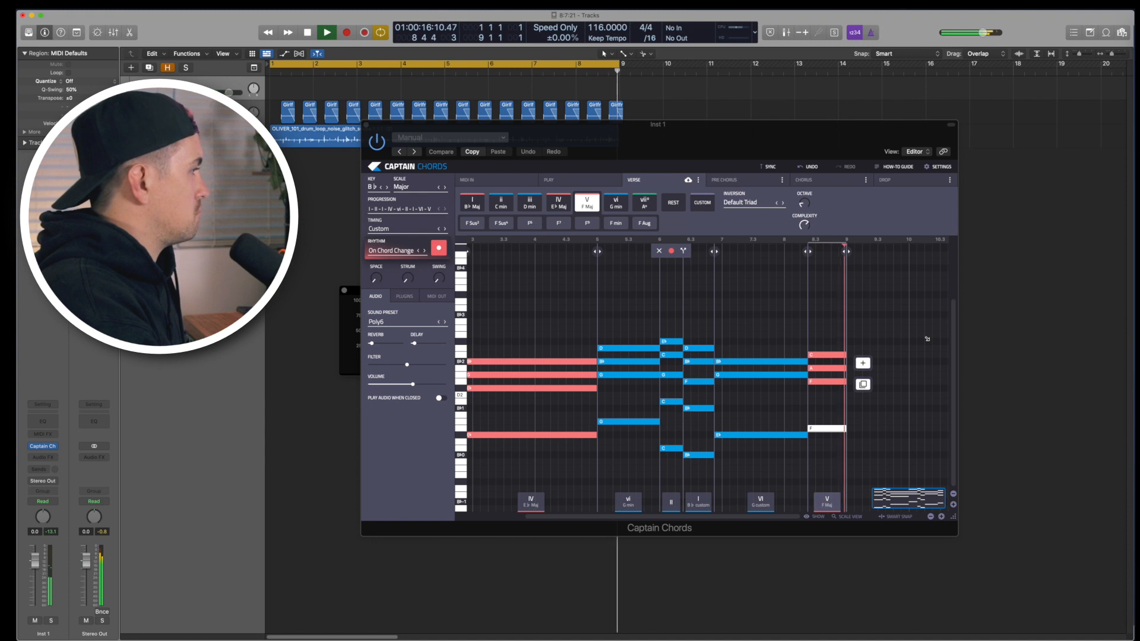
pyautogui.press('space')
# - Place the verse chords as a MIDI region at bar 1 below the drum loop without importing its tempo
pyautogui.hscroll(2, 852, 414)
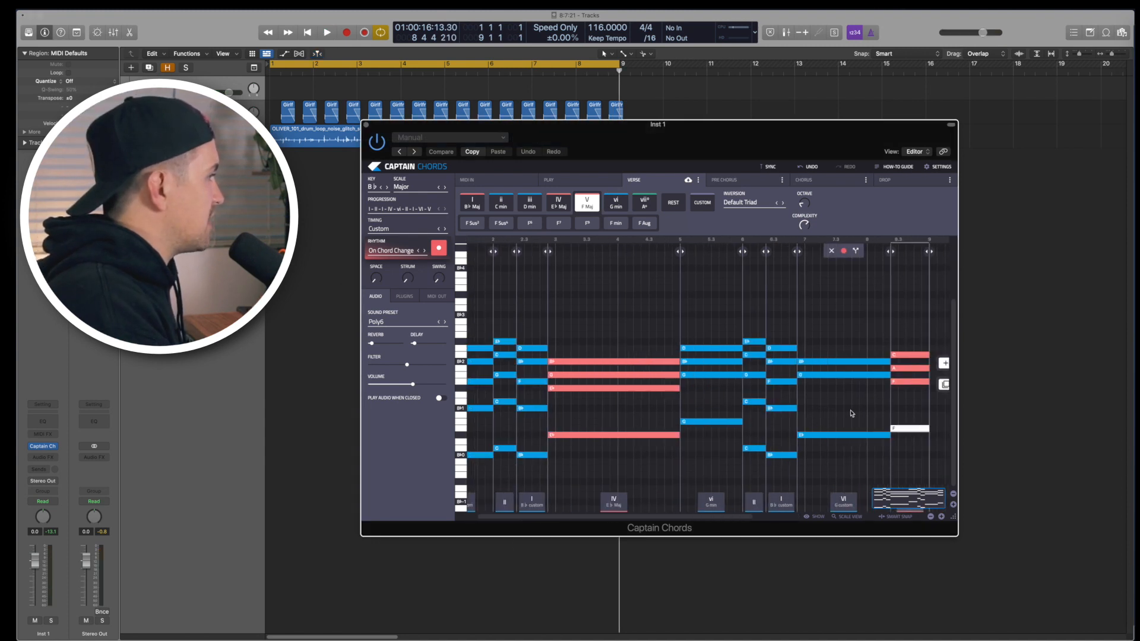
pyautogui.moveTo(924, 499); pyautogui.dragTo(284, 166)
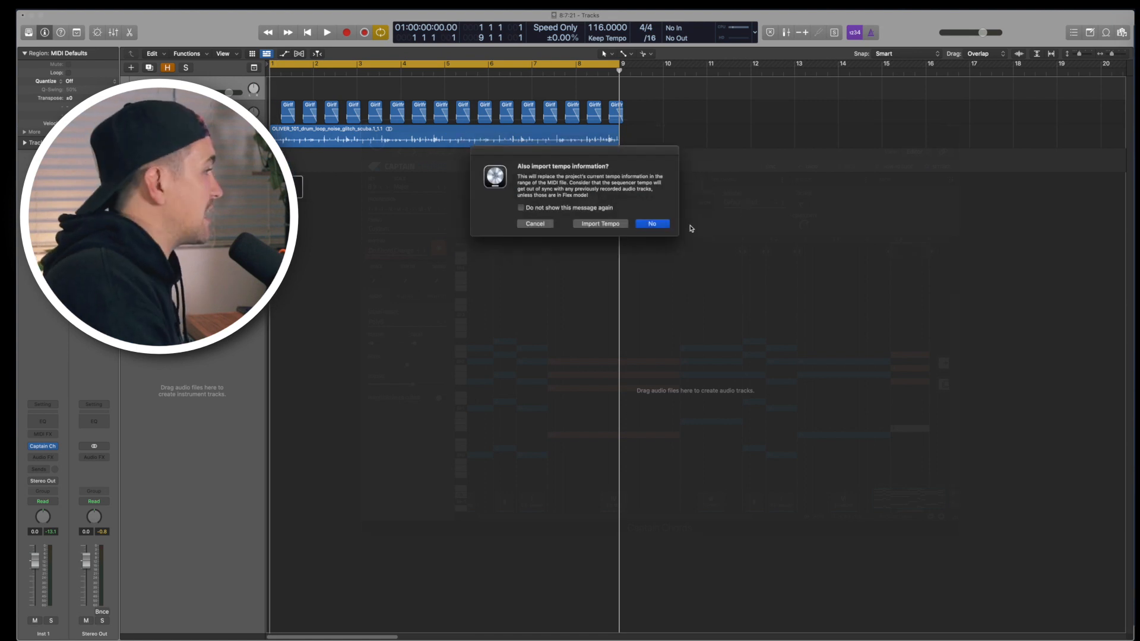
pyautogui.click(652, 223)
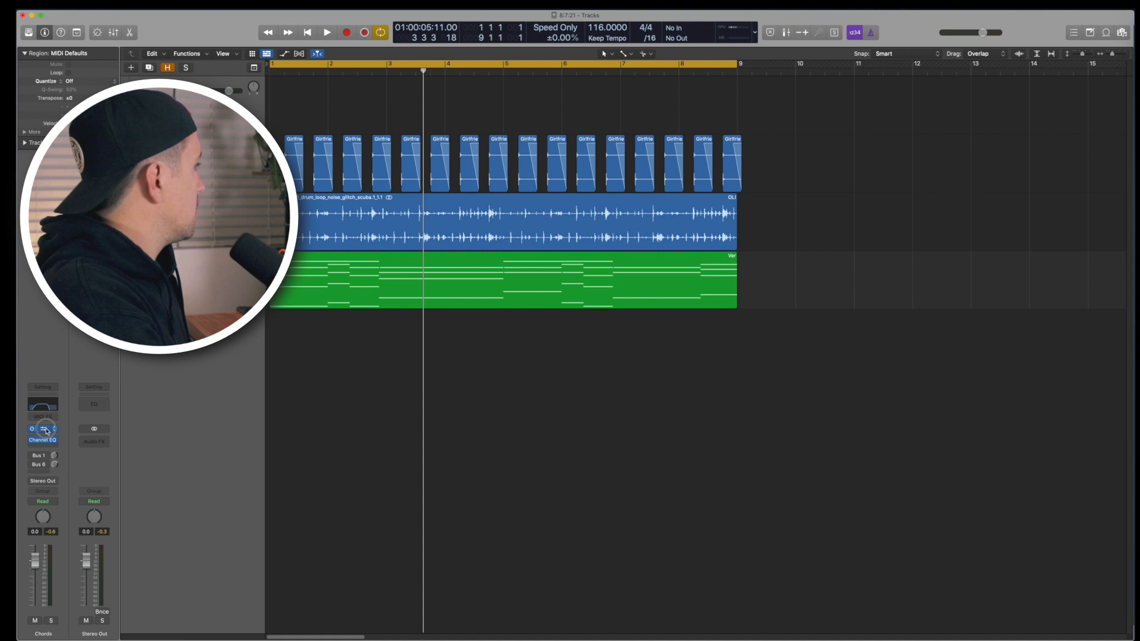
# - Review the Chords track's Astra synth and its Oliver 3 preset bank, the Channel EQ and the ValhallaVintageVerb reverb
pyautogui.click(43, 429)
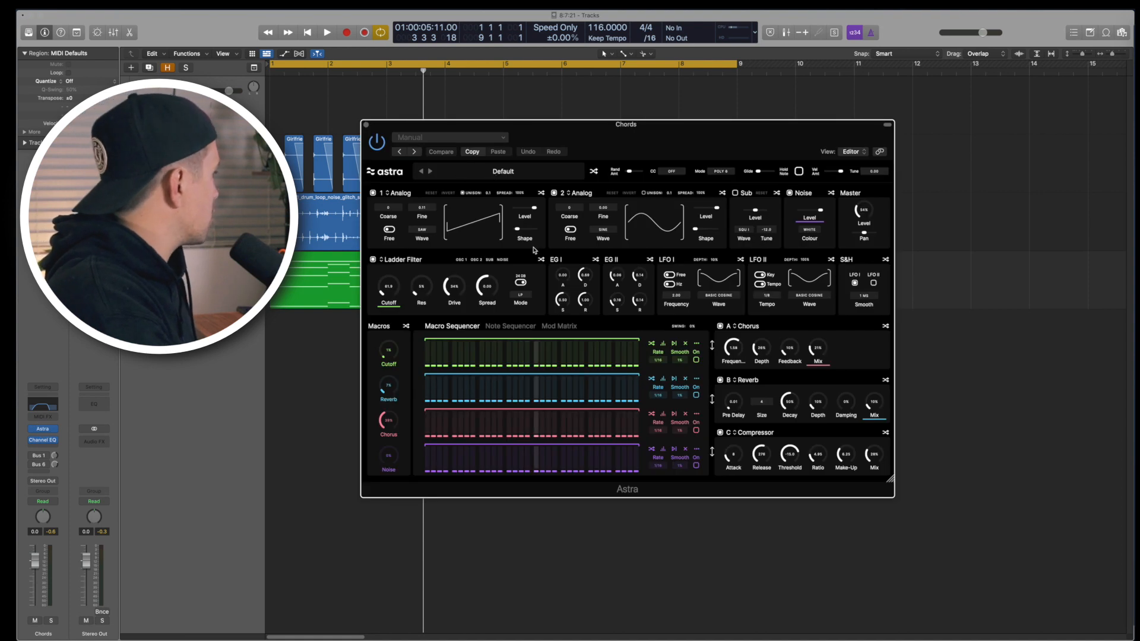
pyautogui.click(503, 171)
pyautogui.click(530, 270)
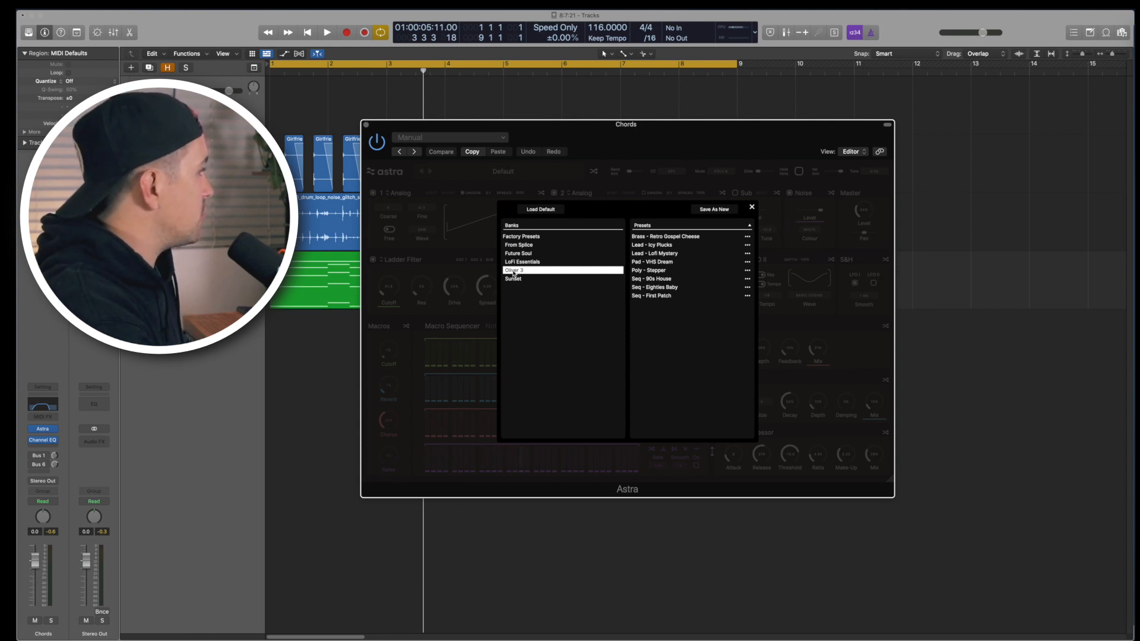
pyautogui.click(752, 207)
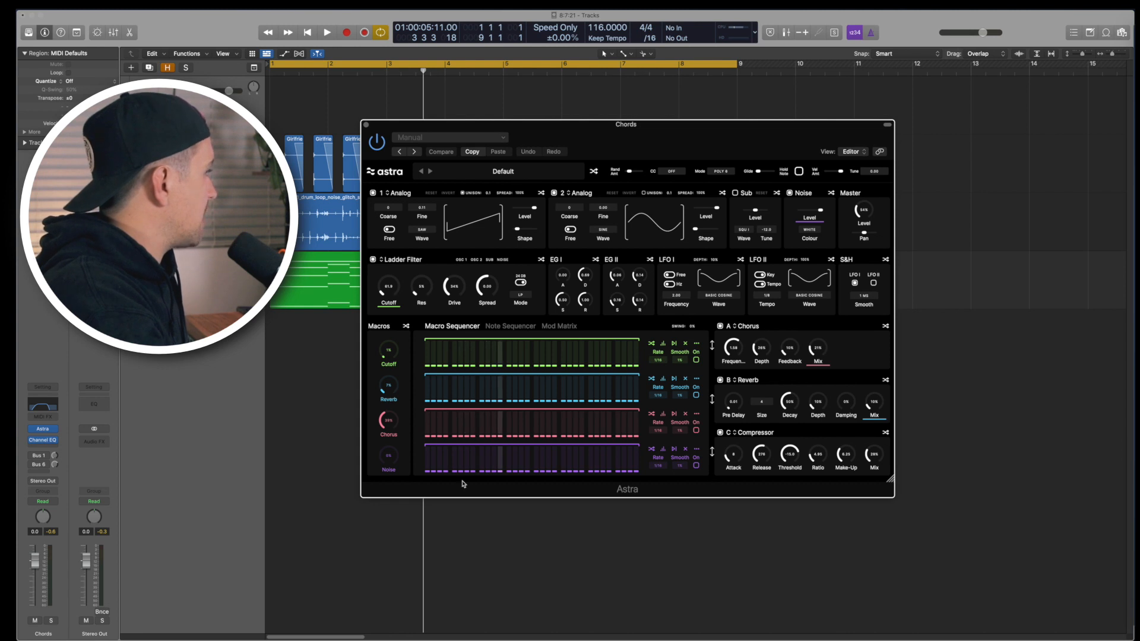
pyautogui.click(367, 125)
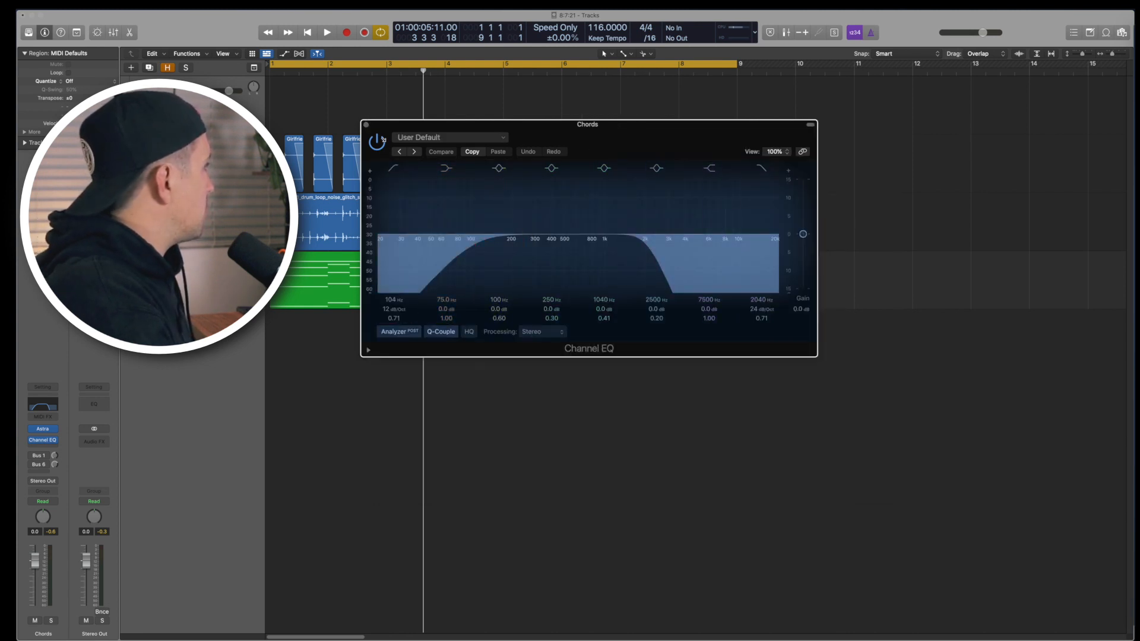
pyautogui.click(365, 125)
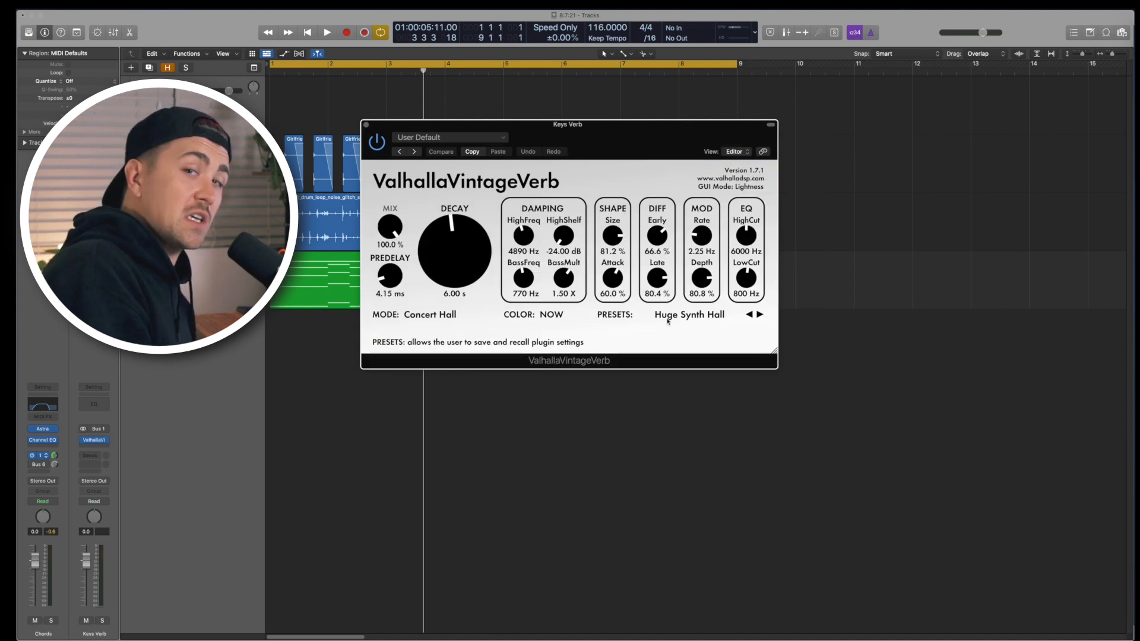
pyautogui.click(365, 125)
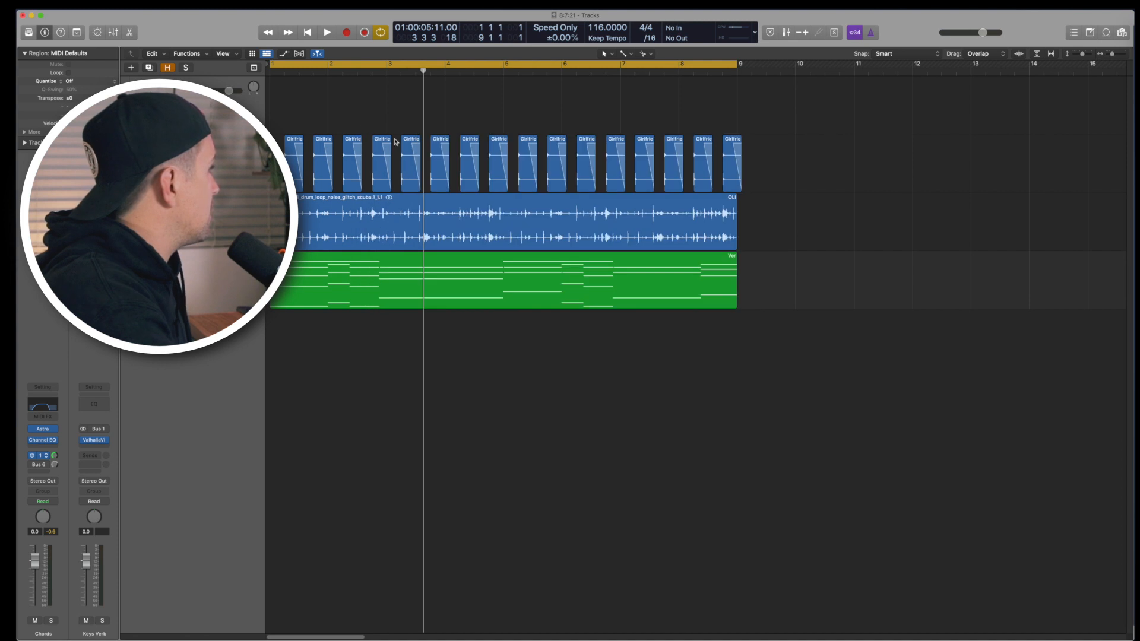
# - Play the arrangement from the start and open the Verse region's notes in the Piano Roll
pyautogui.press('Return')
pyautogui.press('space')
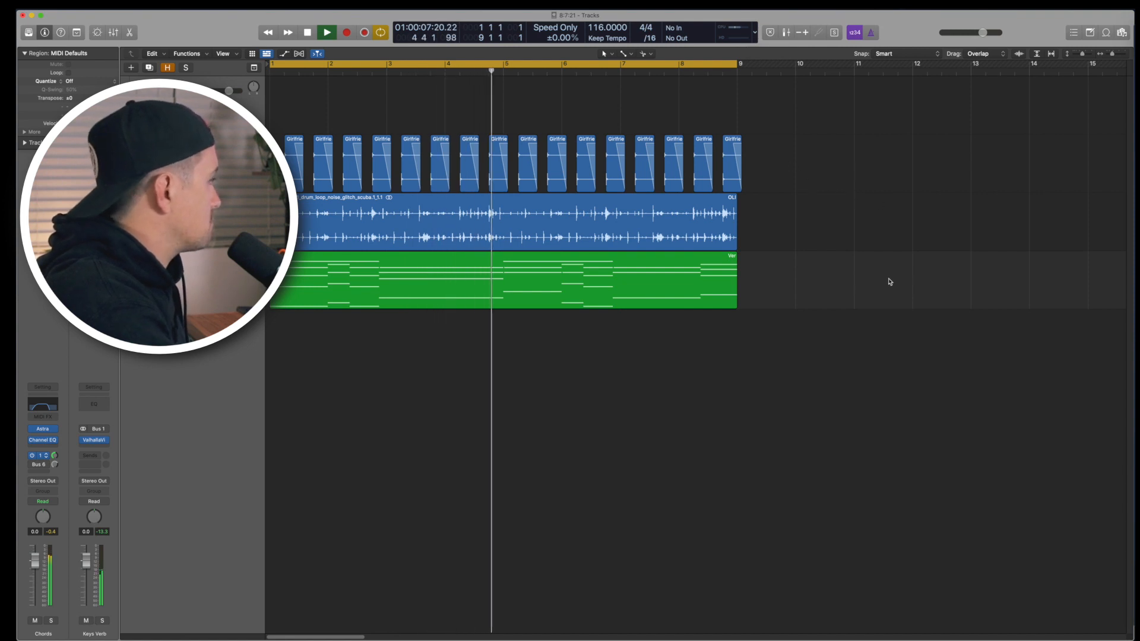
pyautogui.doubleClick(718, 295)
pyautogui.press('space')
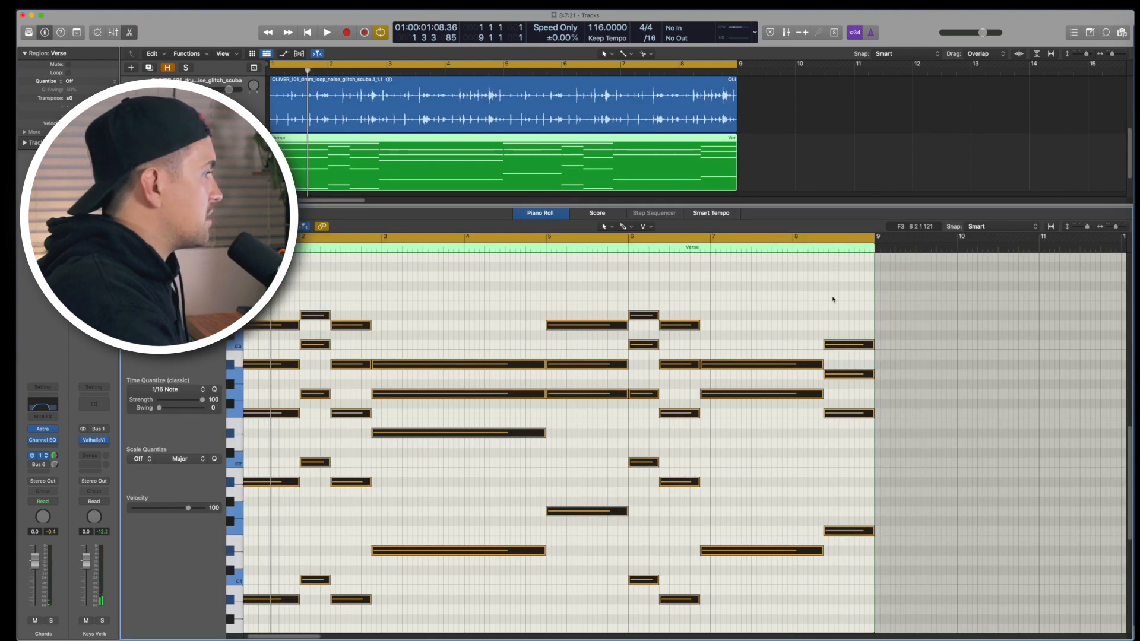
# - Copy the final V chord's notes into bar 4, cutting off the end of the IV chord, and listen to the result
pyautogui.click(808, 300)
pyautogui.moveTo(857, 297); pyautogui.dragTo(519, 536)
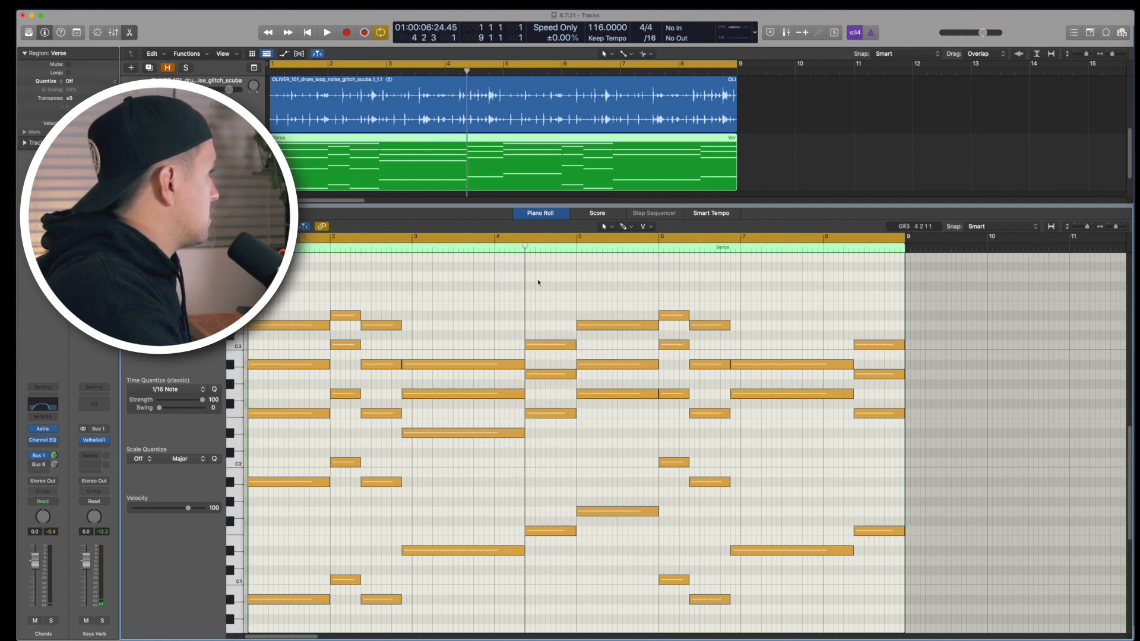
pyautogui.press('space')
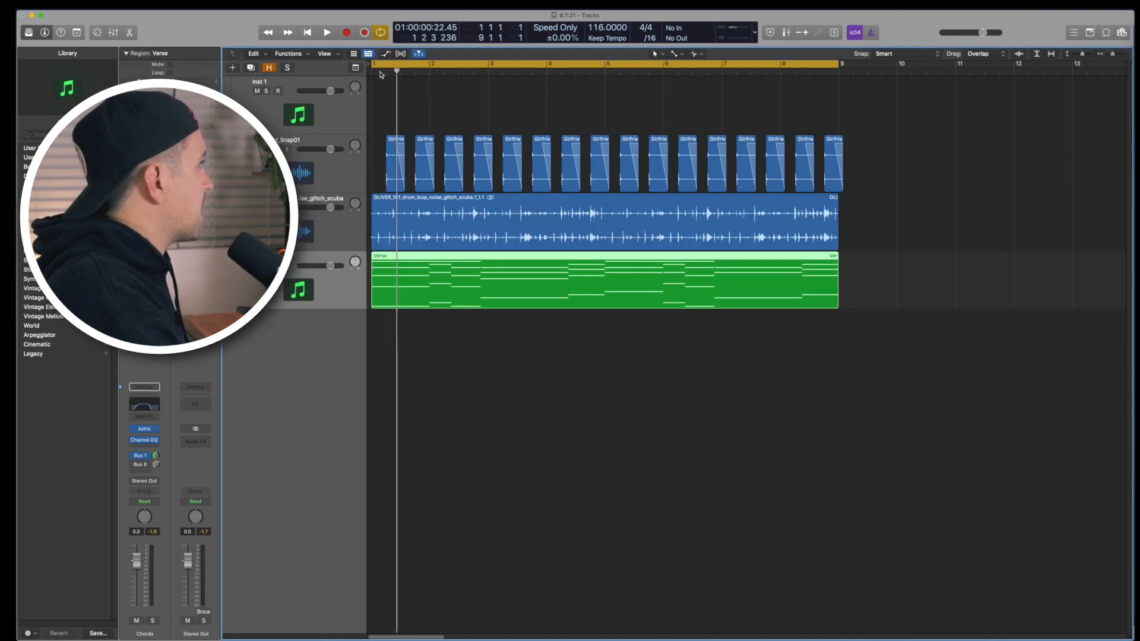
# - Create one new software instrument track and load the Astra synth on it
pyautogui.press('alt+super+n')
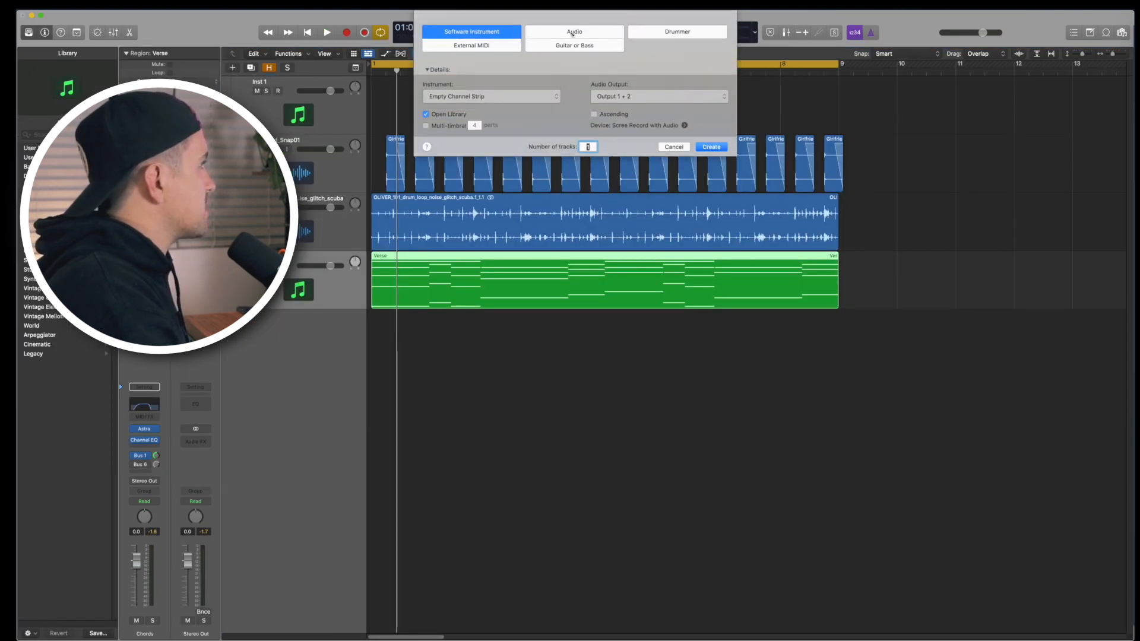
pyautogui.press('Return')
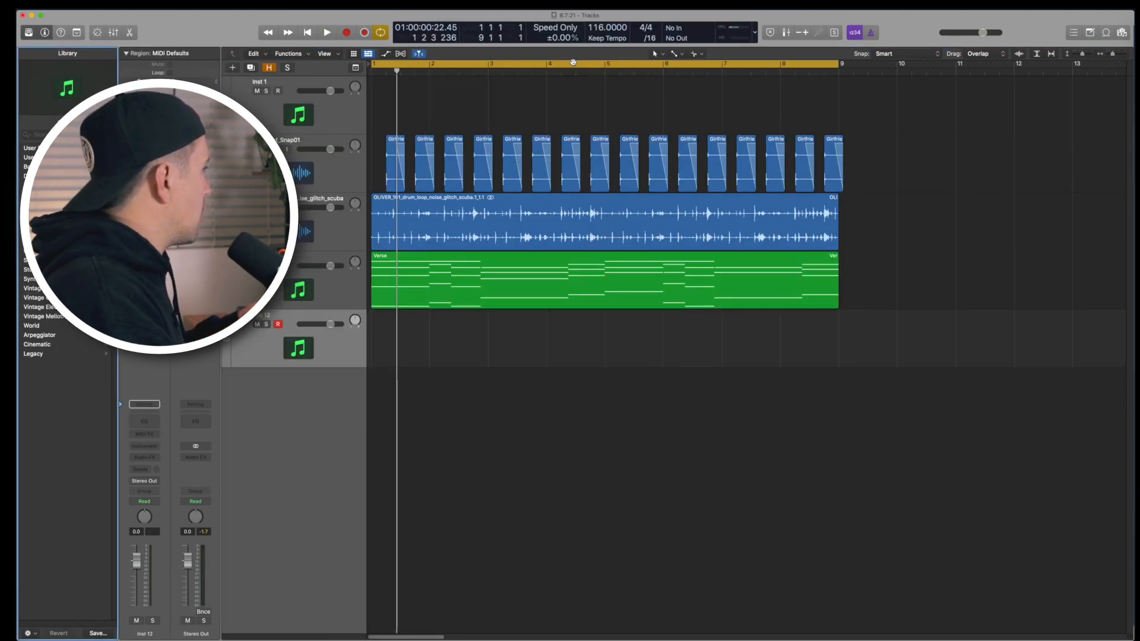
pyautogui.click(147, 447)
pyautogui.click(254, 470)
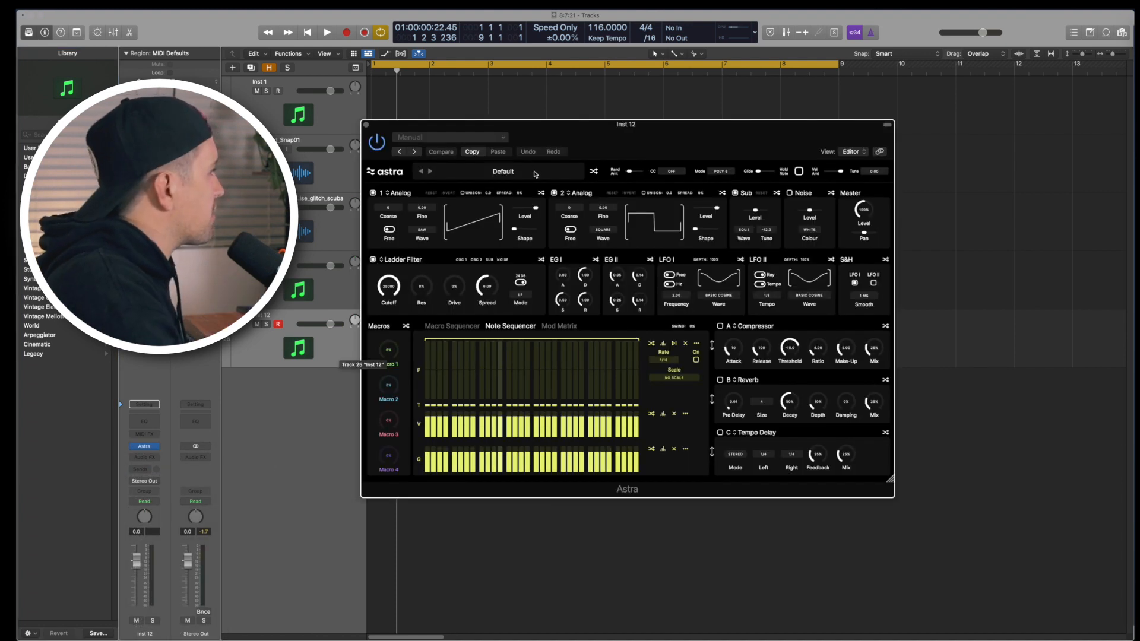
pyautogui.click(523, 172)
pyautogui.click(144, 446)
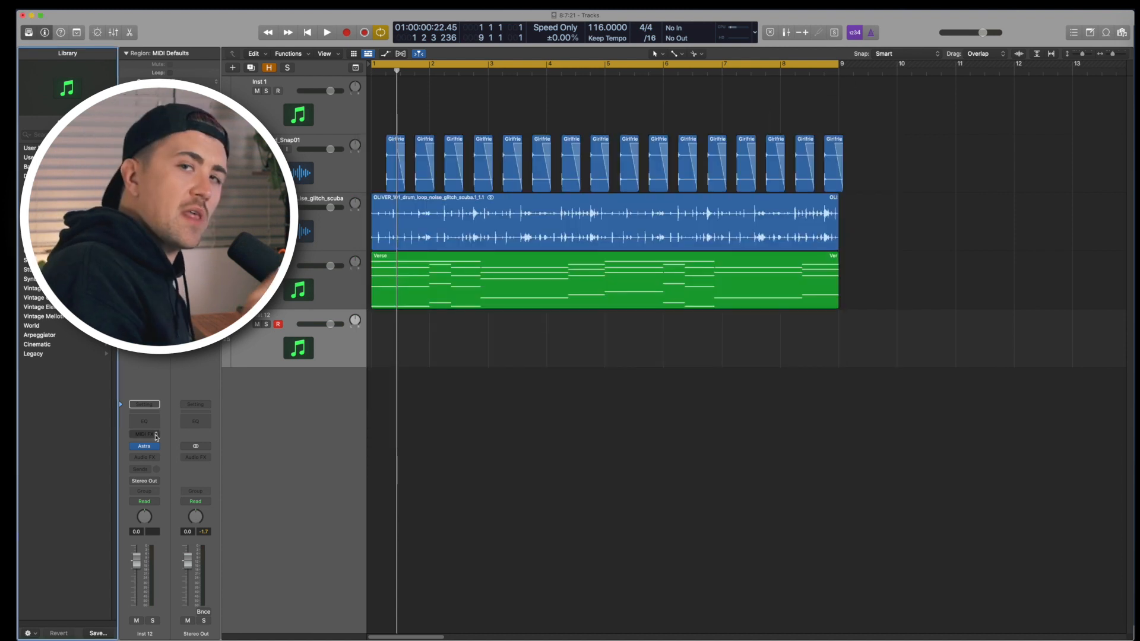
# - Insert the Mixed In Key Captain Play MIDI effect on the new Astra track
pyautogui.click(155, 435)
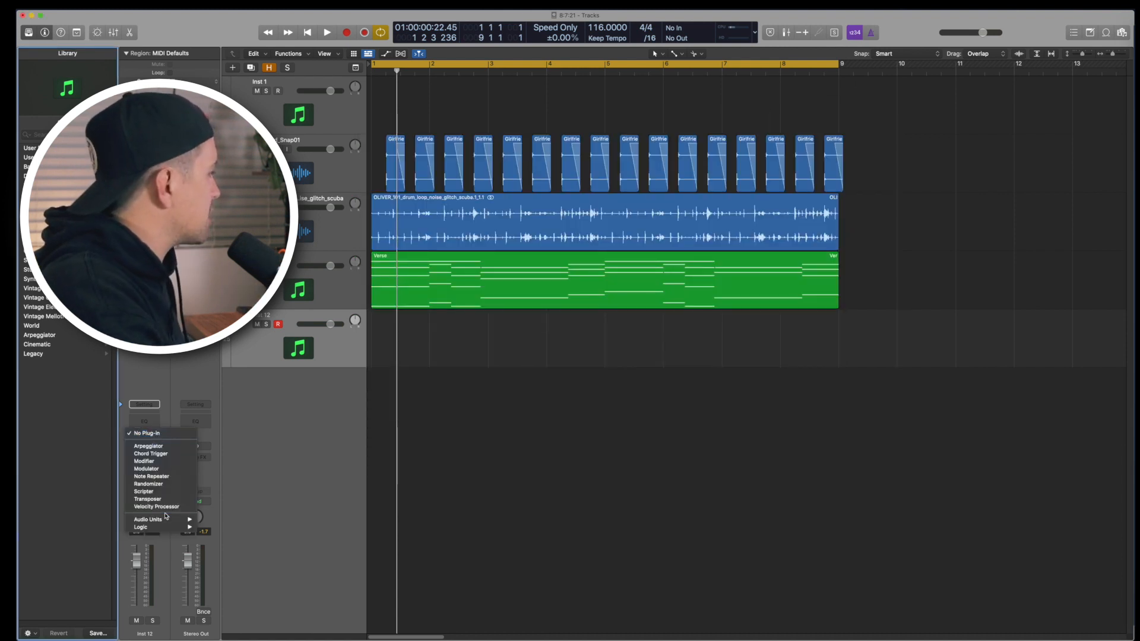
pyautogui.moveTo(164, 521)
pyautogui.moveTo(220, 522)
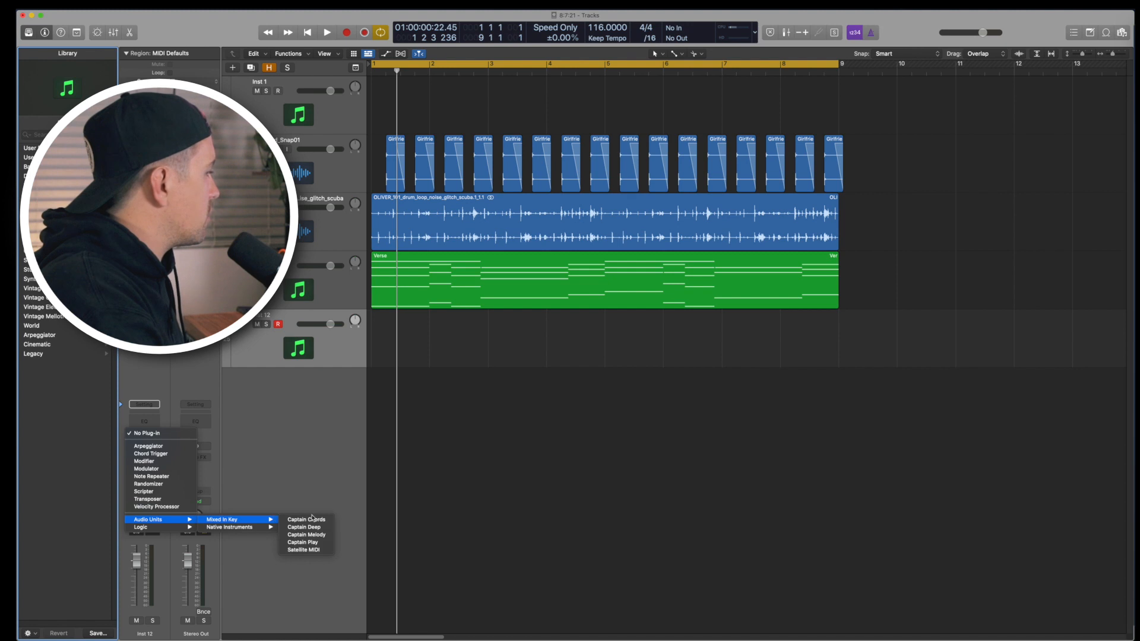
pyautogui.click(330, 543)
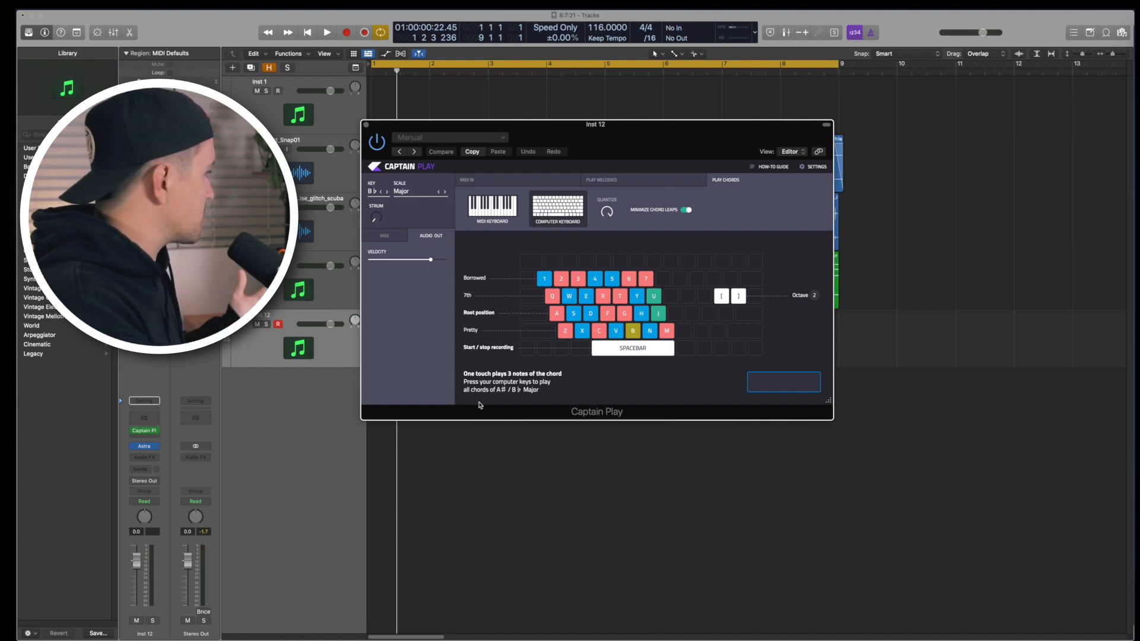
# - Open the Astra instrument's window on the new track and switch Captain Play to Play Melodies mode
pyautogui.click(144, 446)
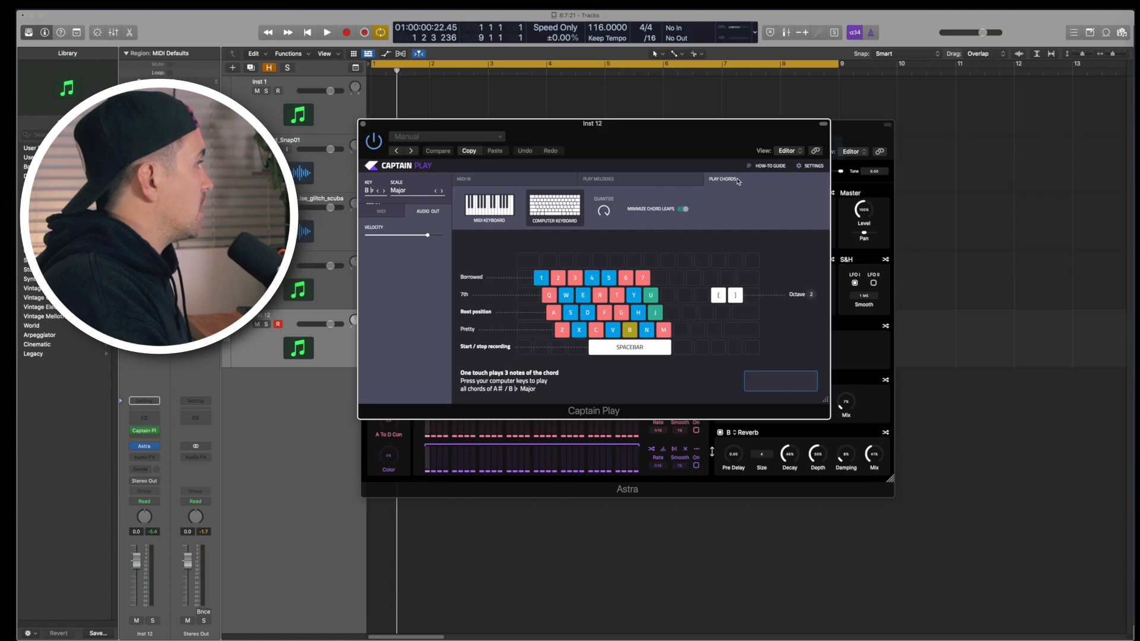
pyautogui.click(877, 190)
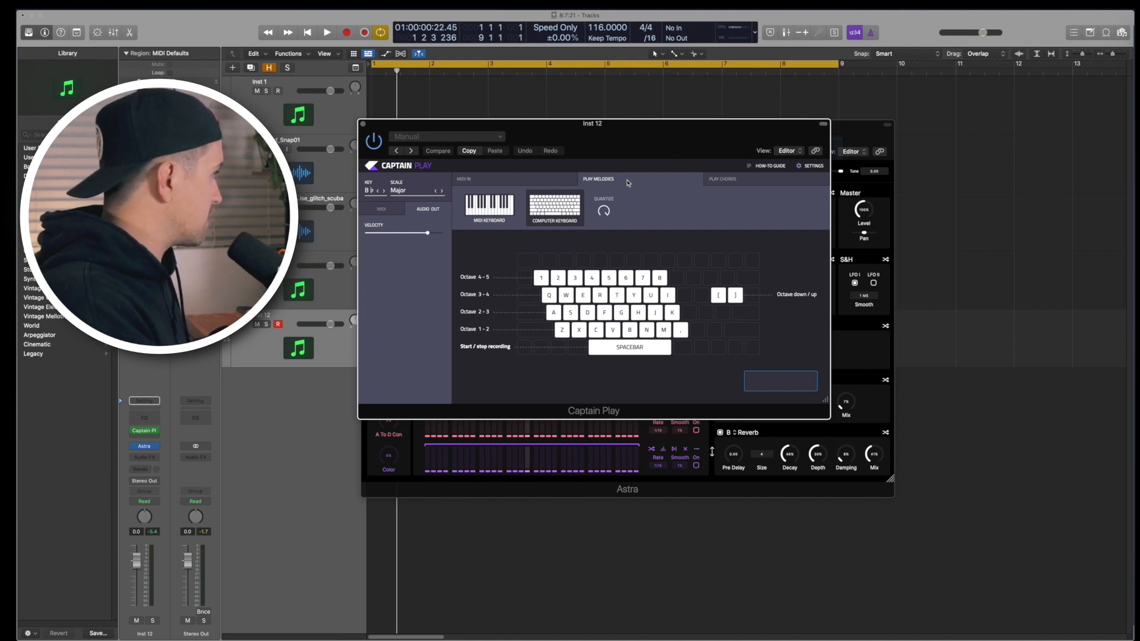
# - Audition Captain Play's melody notes through Astra, playing scale notes such as B♭ and C doubled two octaves apart
pyautogui.press('q')
pyautogui.press('z')
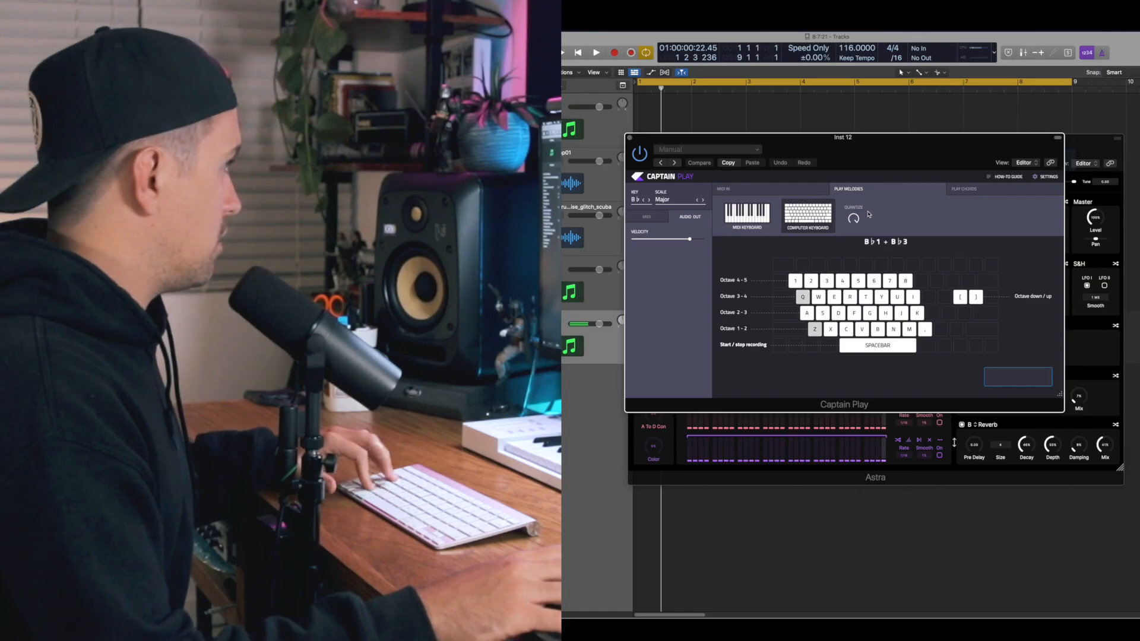
pyautogui.press('e')
pyautogui.press('c')
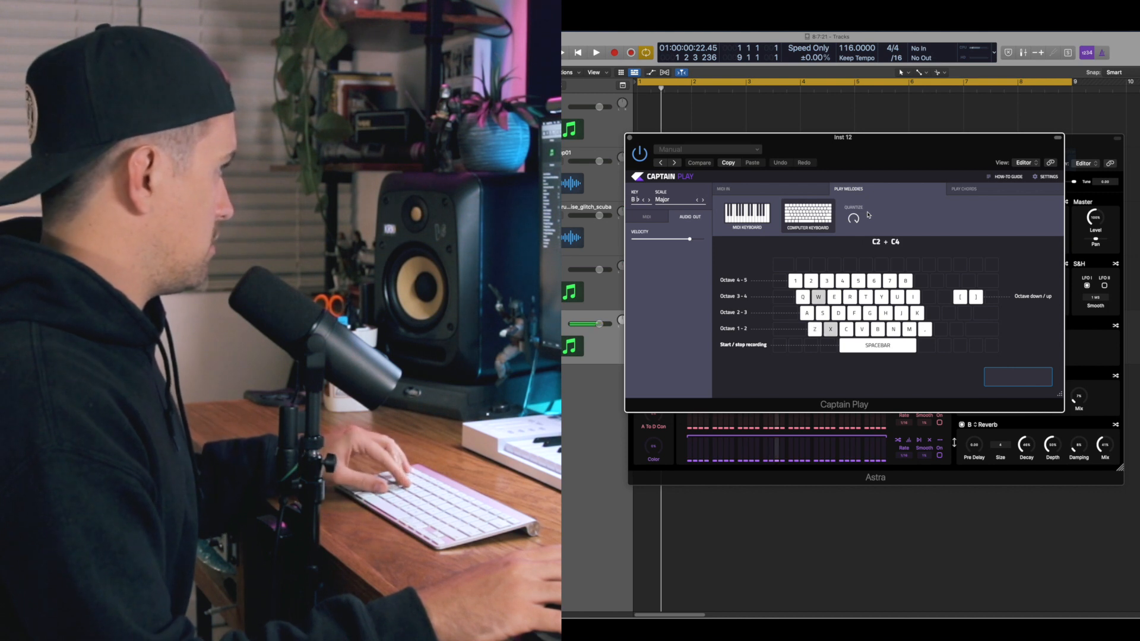
pyautogui.press('w')
pyautogui.press('x')
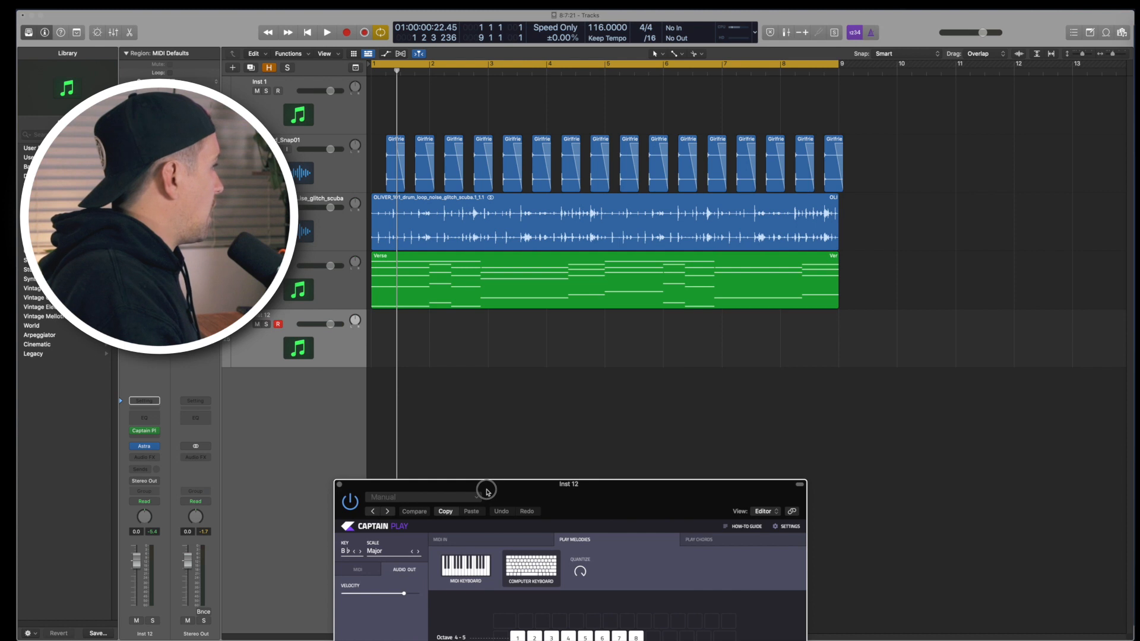
# - Record a sustained part with Captain Play lowered one octave, holding B♭ in three octaves (B♭0, B♭1, B♭2) and following with G in three octaves
pyautogui.moveTo(487, 481); pyautogui.dragTo(627, 146)
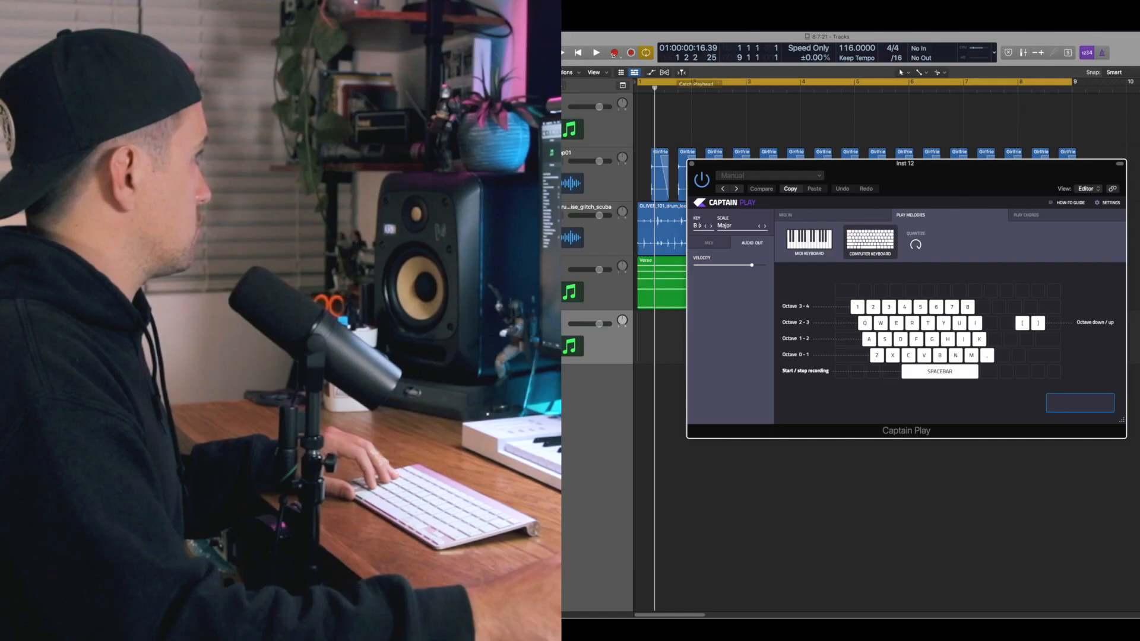
pyautogui.press('space')
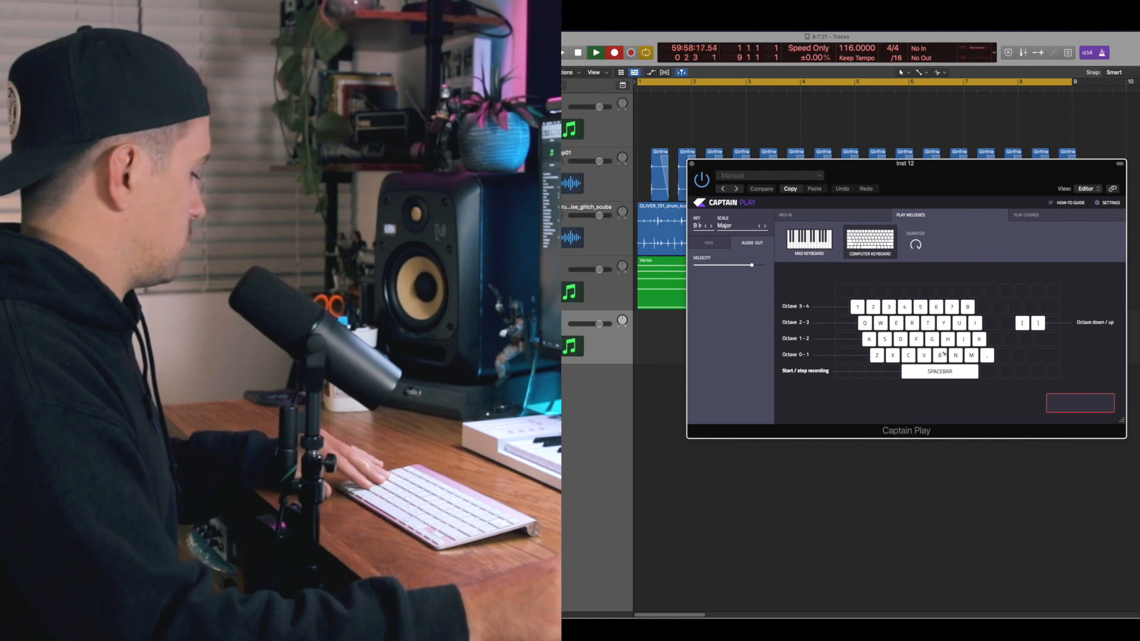
pyautogui.hotkey('q', 'a', 'z')
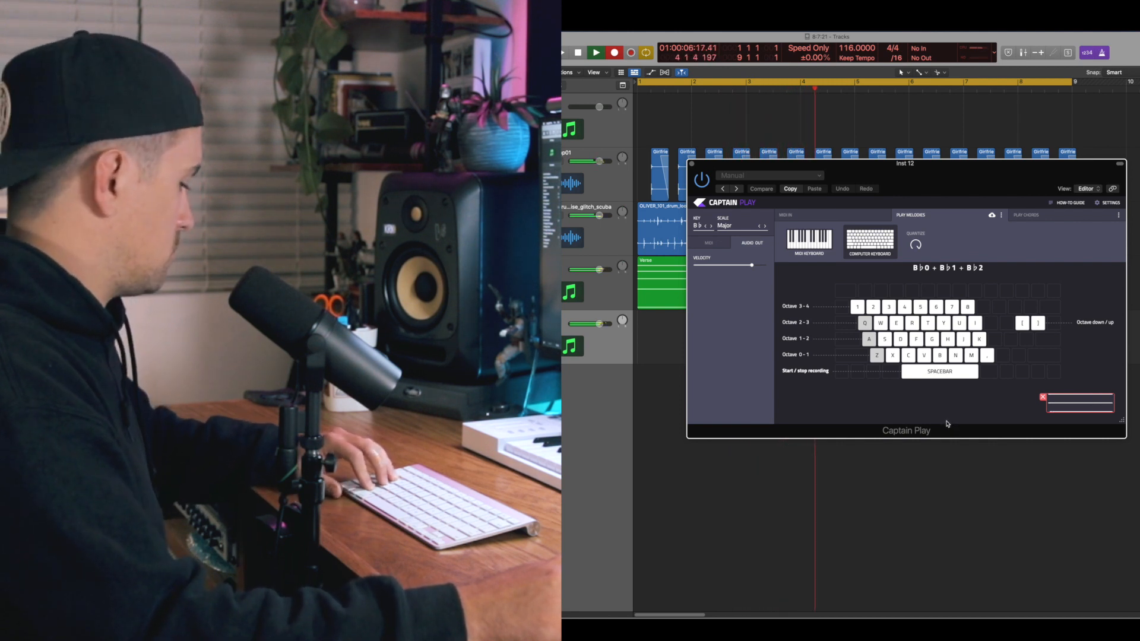
pyautogui.press('y')
pyautogui.press('h')
pyautogui.press('n')
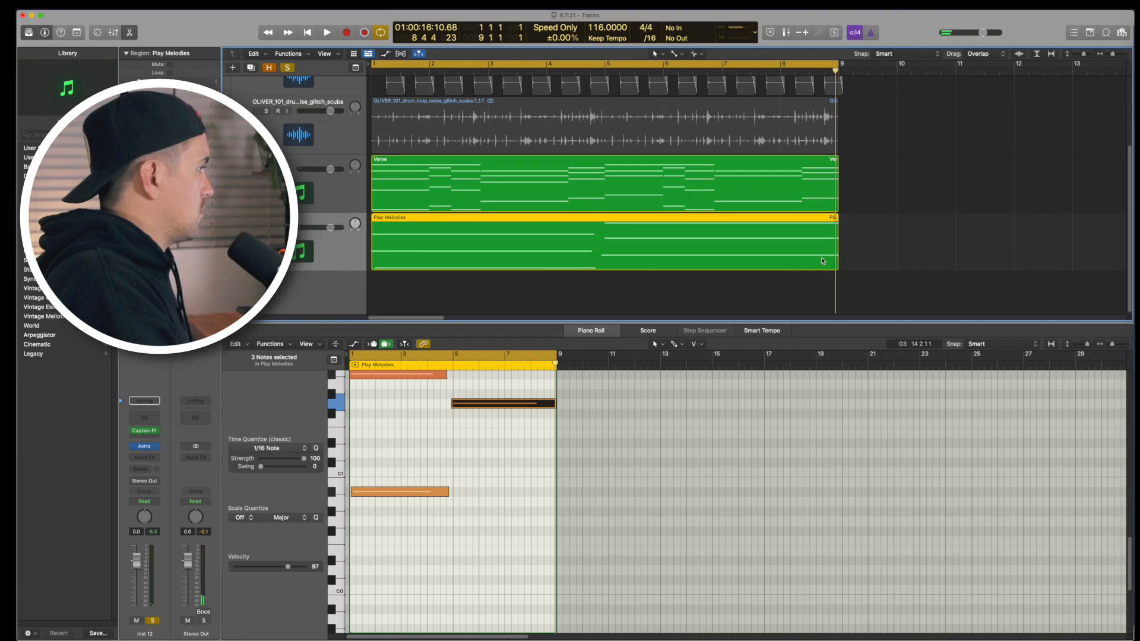
# - Split the Play Melodies region's three G notes in bar 8 where the Verse's final chord begins, and raise the split-off ends to A
pyautogui.scroll(5, 569, 475)
pyautogui.moveTo(832, 69); pyautogui.dragTo(803, 84)
pyautogui.scroll(15, 554, 430)
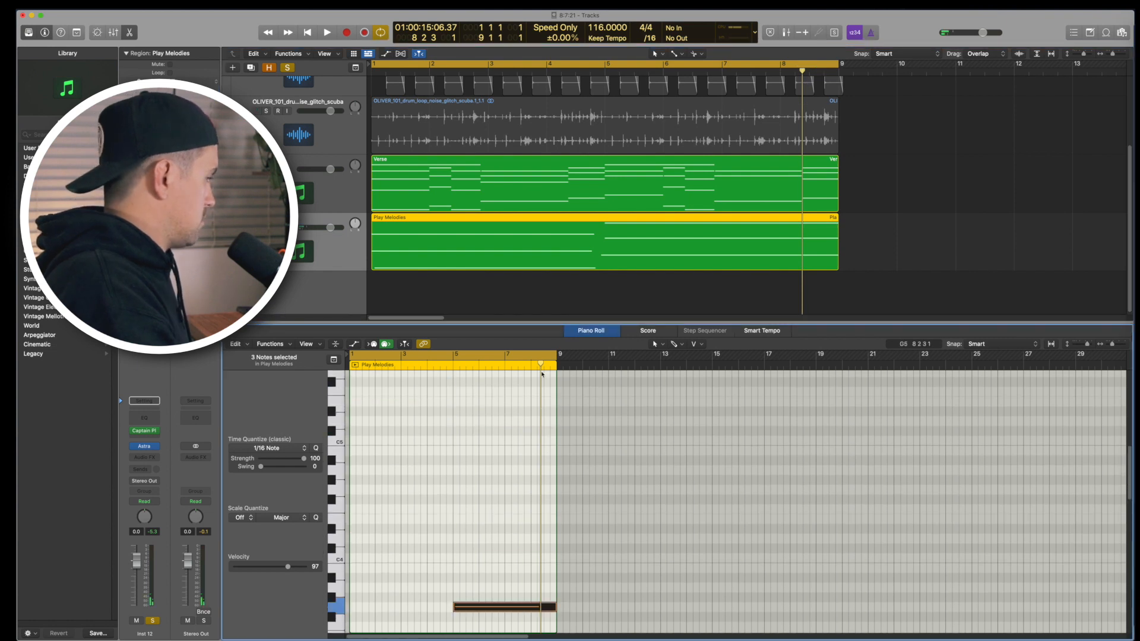
pyautogui.scroll(-4, 559, 475)
pyautogui.moveTo(549, 532); pyautogui.dragTo(550, 519)
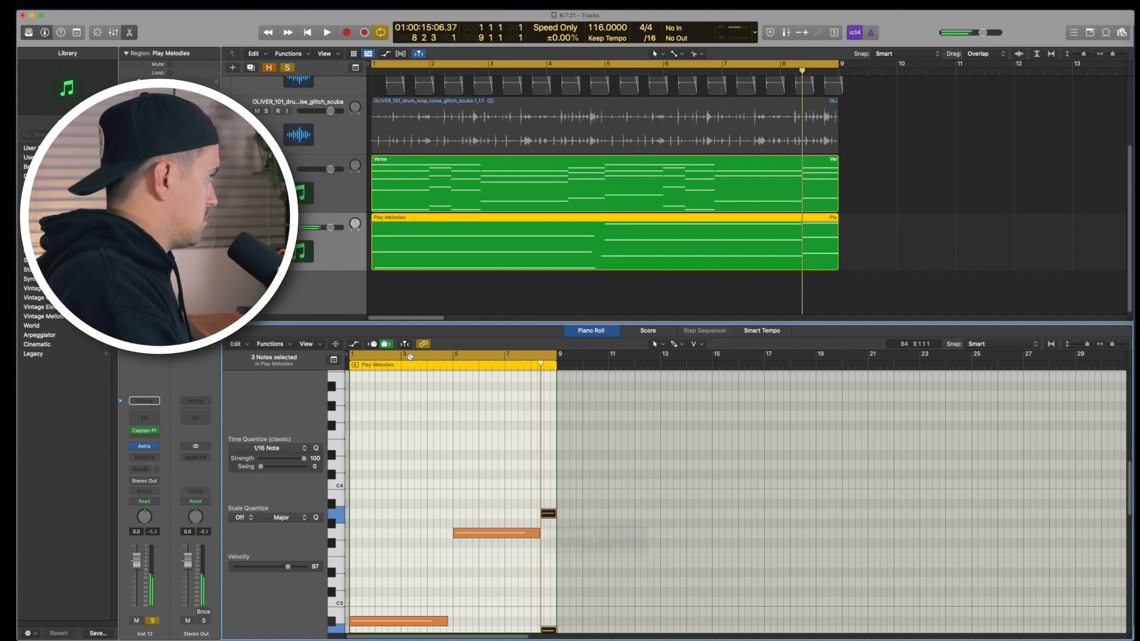